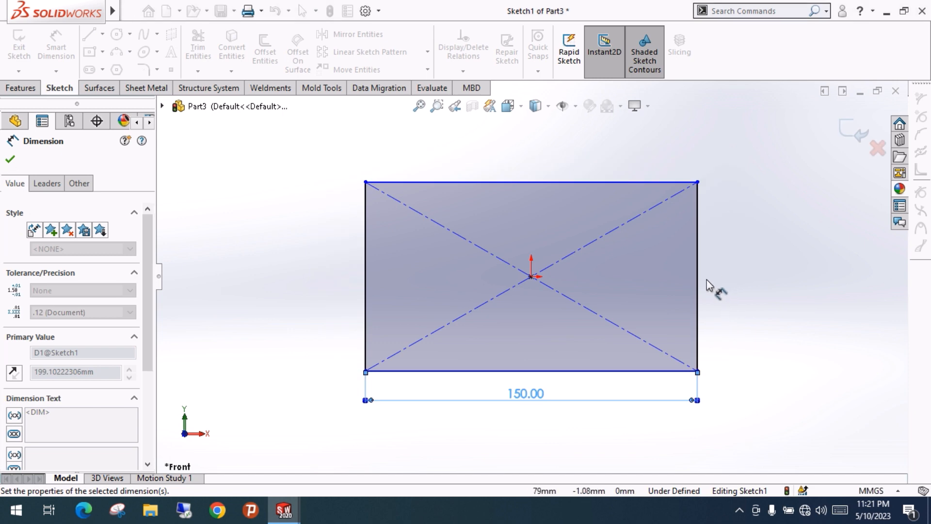
Dimension the rectangle's vertical side and set its height to 100 mm
click(698, 291)
click(762, 293)
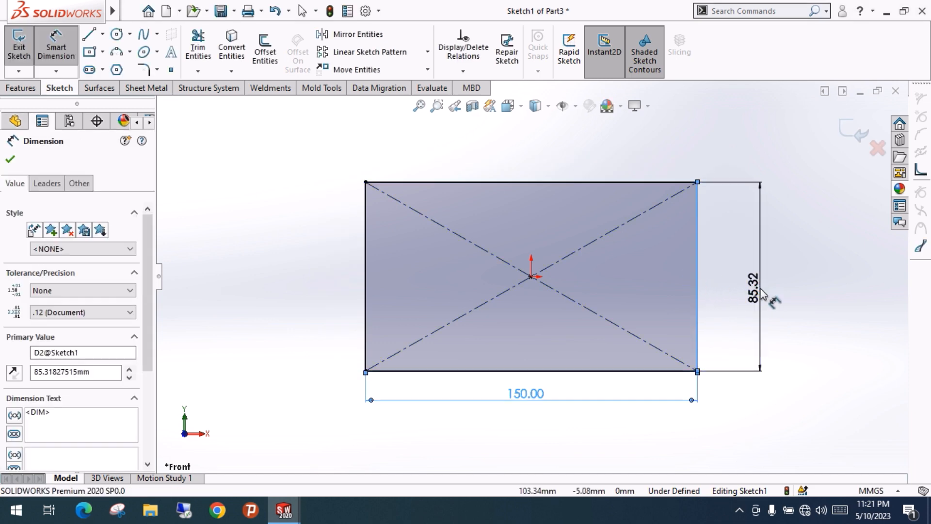
text(100)
key(Return)
click(819, 288)
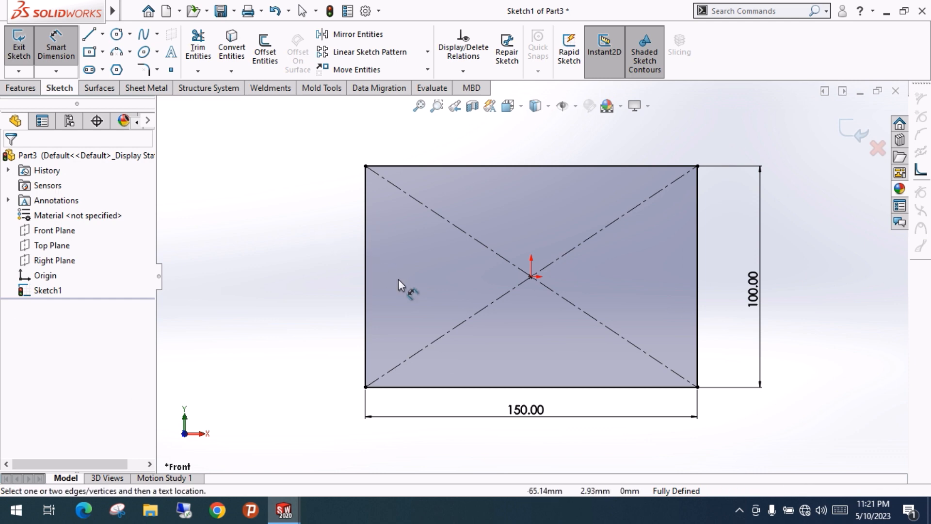
Create a 2 mm thick sheet metal base flange from the rectangle sketch with a K-factor of 0.5
mouse_move(446, 270)
middle_down()
mouse_move(426, 180)
mouse_move(445, 187)
middle_up()
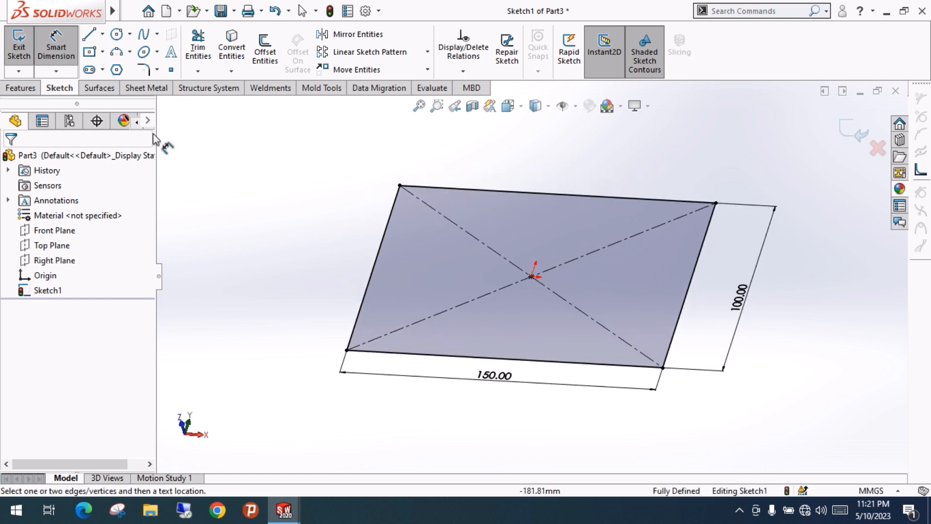
click(139, 87)
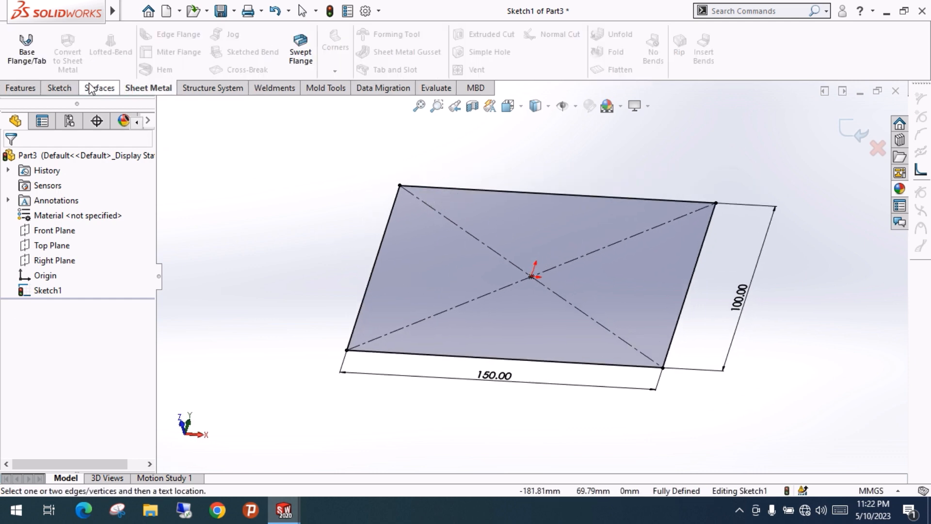
click(22, 51)
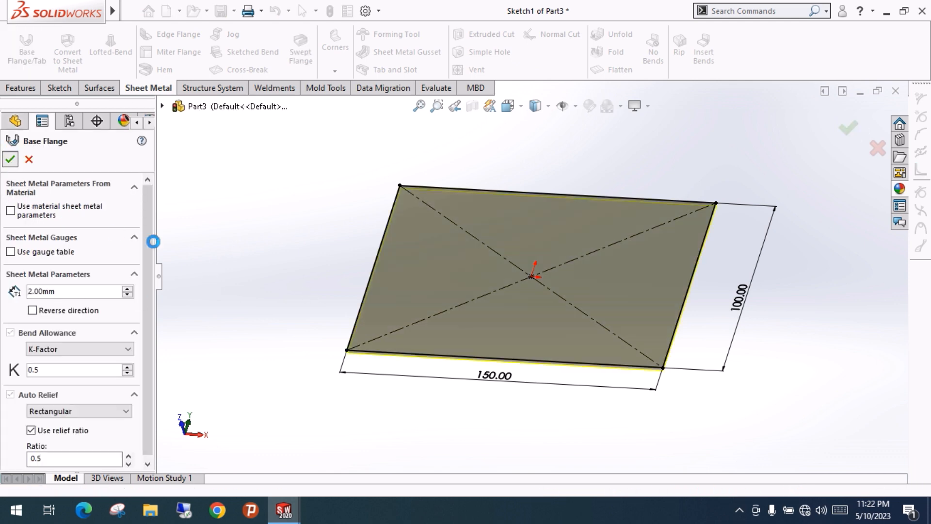
click(11, 159)
Start a 90-degree edge flange about 18 mm long on all four edges of the plate's upper face
middle_drag(272, 250, 457, 251)
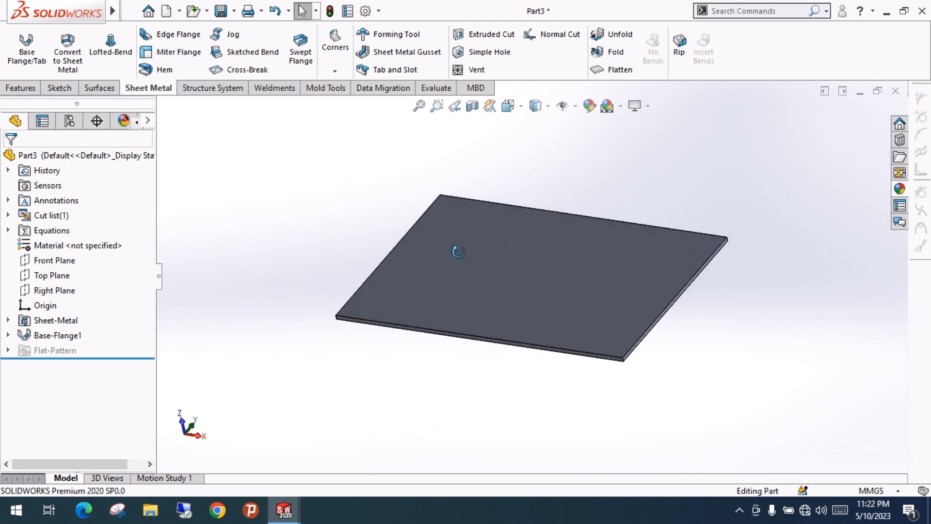
click(180, 38)
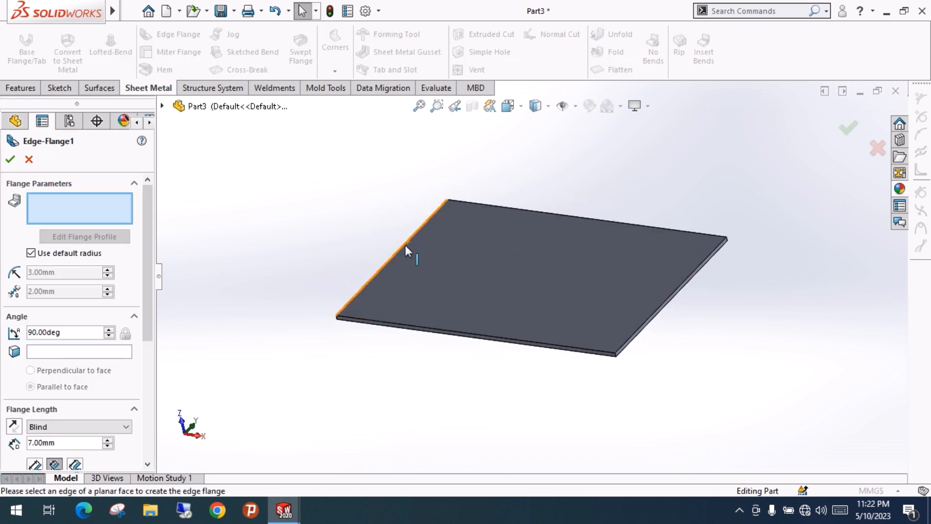
click(406, 246)
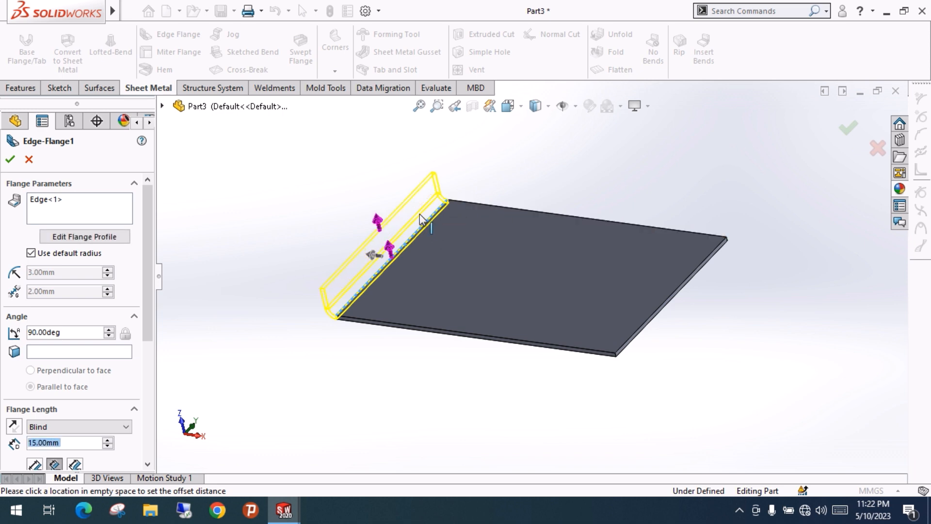
click(421, 221)
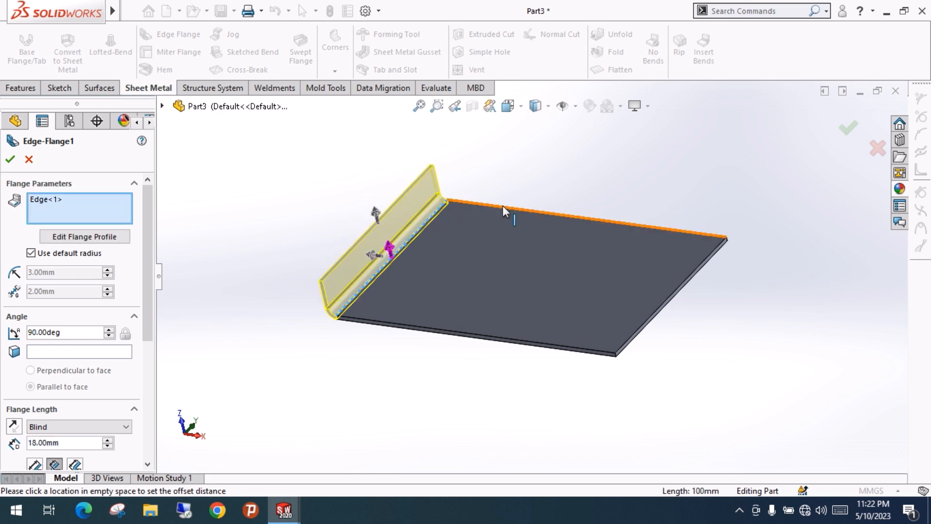
click(503, 206)
click(689, 278)
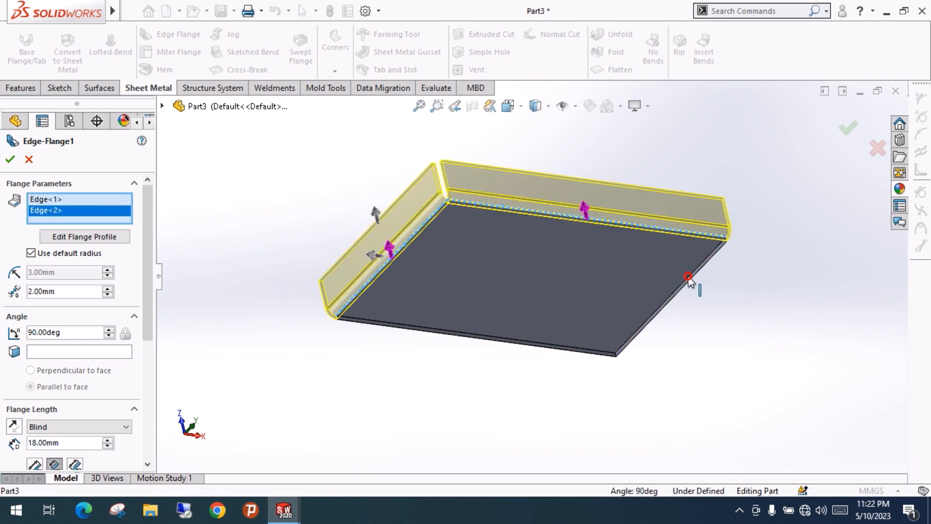
click(538, 342)
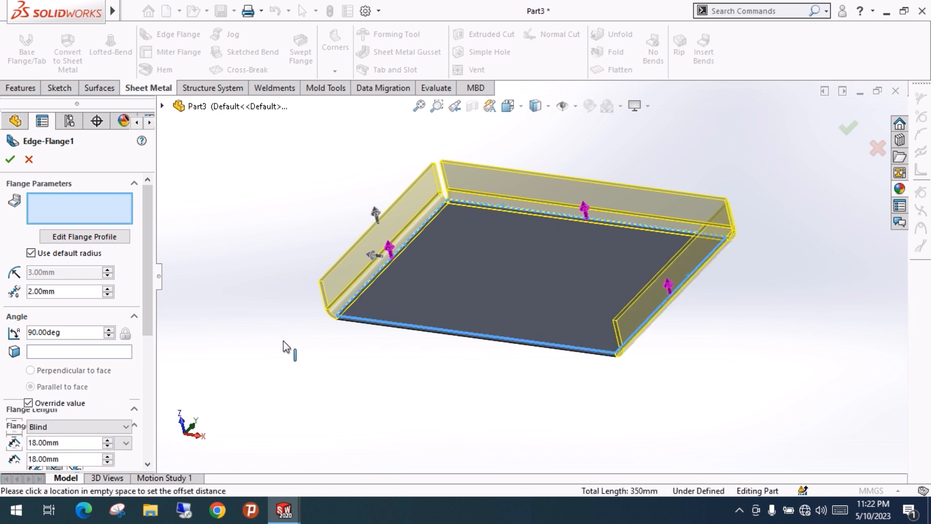
middle_drag(284, 345, 302, 321)
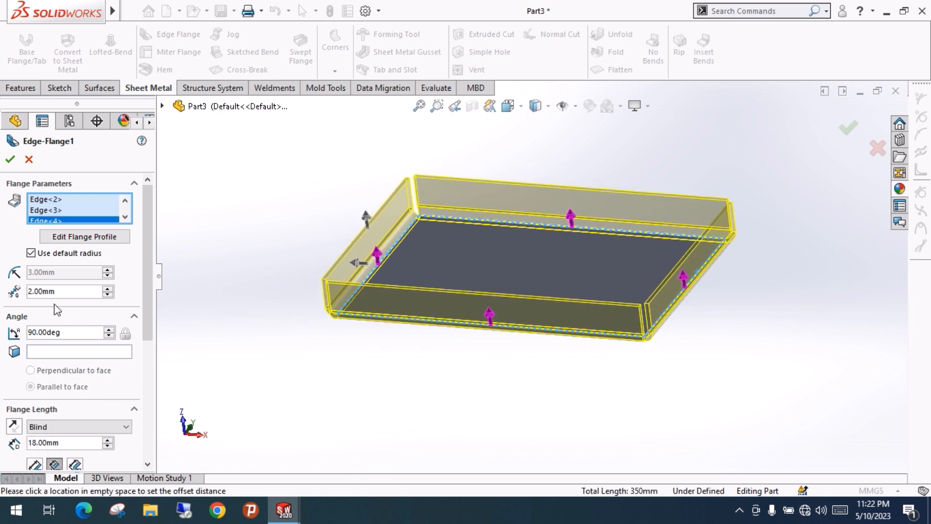
Set the length of the four edge flanges to 10 mm
double_click(68, 443)
text(10)
key(Return)
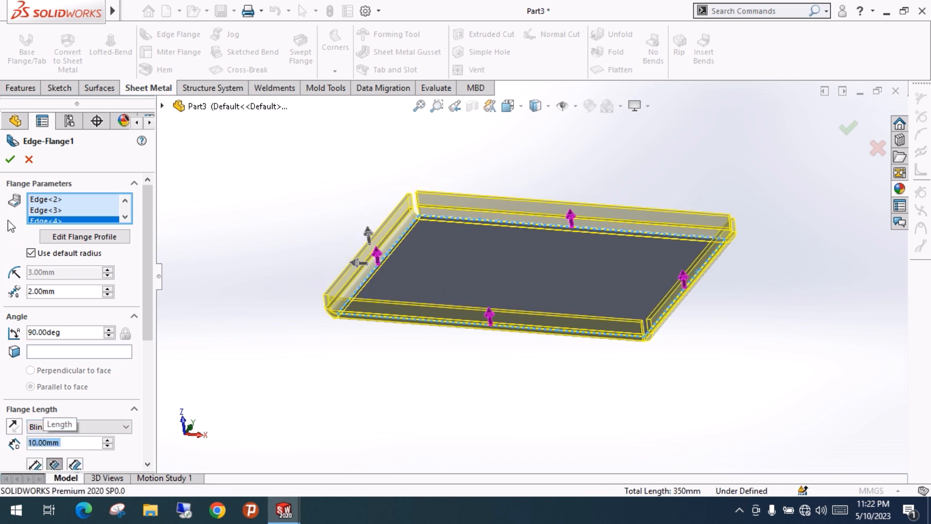
click(10, 159)
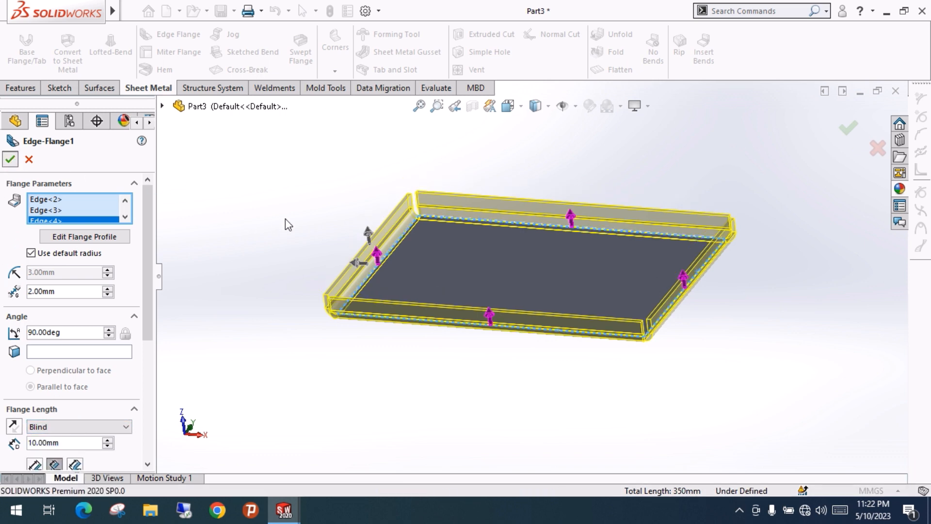
middle_drag(263, 250, 54, 276)
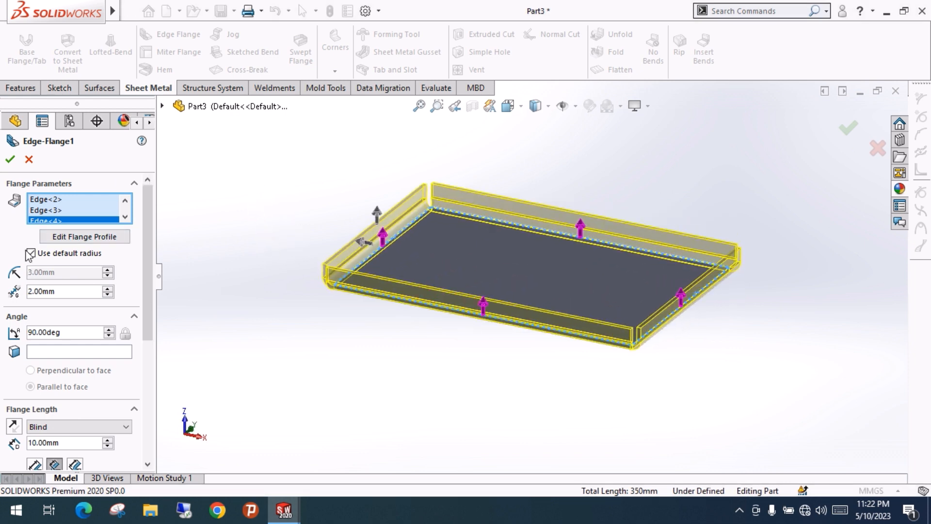
Replace the default bend radius of the edge flanges with 1 mm and create the flanges
click(31, 253)
click(73, 272)
text(1)
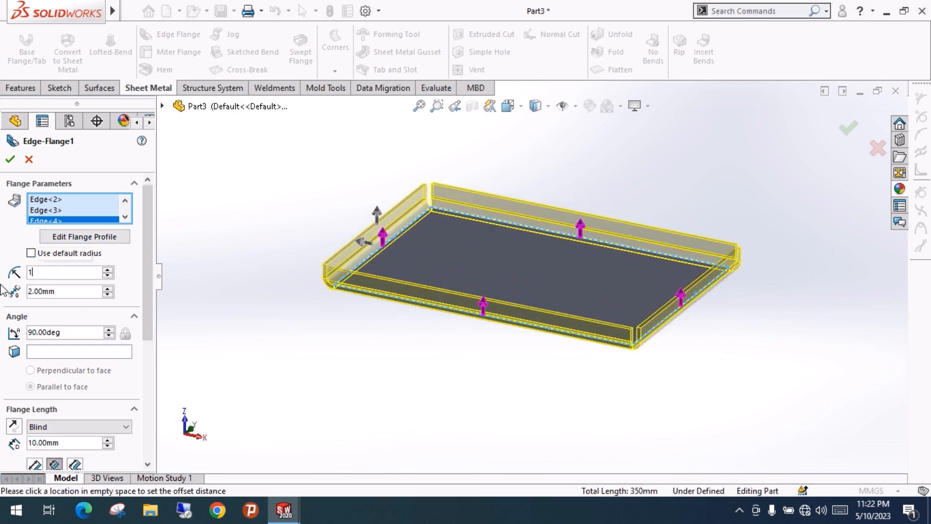
key(Return)
click(10, 159)
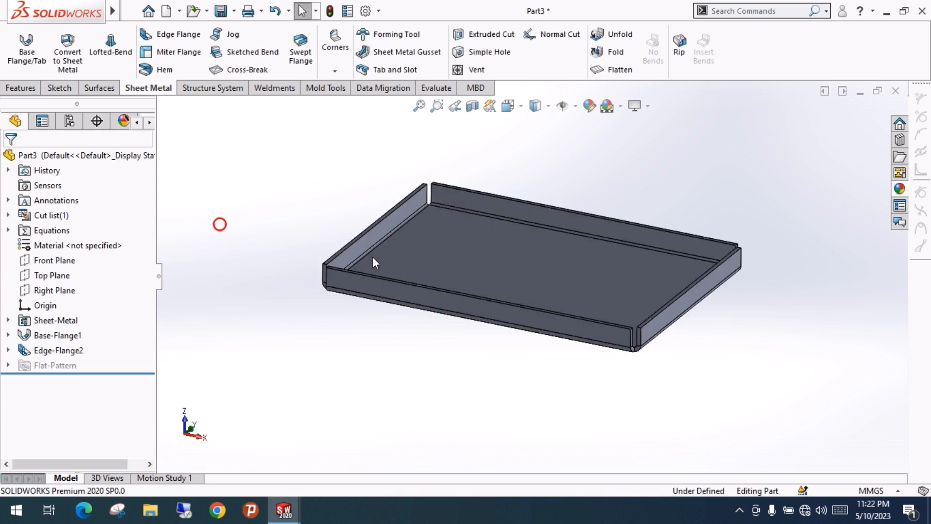
mouse_move(373, 260)
middle_down()
mouse_move(443, 222)
mouse_move(417, 265)
mouse_move(416, 298)
mouse_move(422, 272)
middle_up()
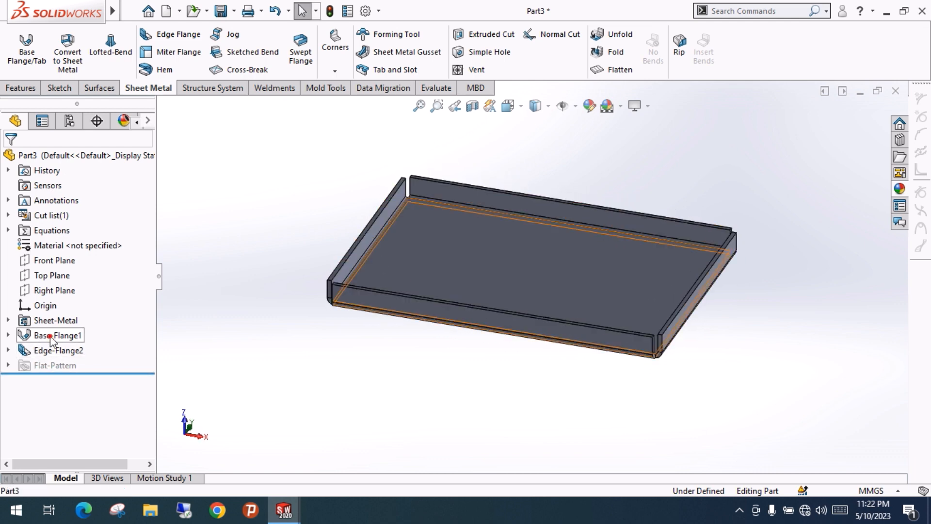
Edit the base flange to override the default parameters and set the sheet thickness to 0.5 mm
click(56, 335)
click(64, 296)
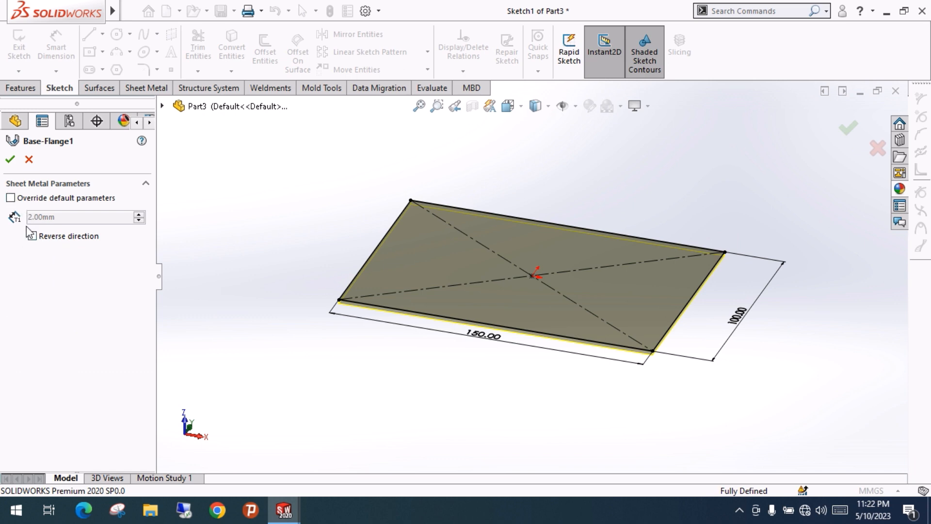
click(11, 197)
click(80, 217)
text(0)
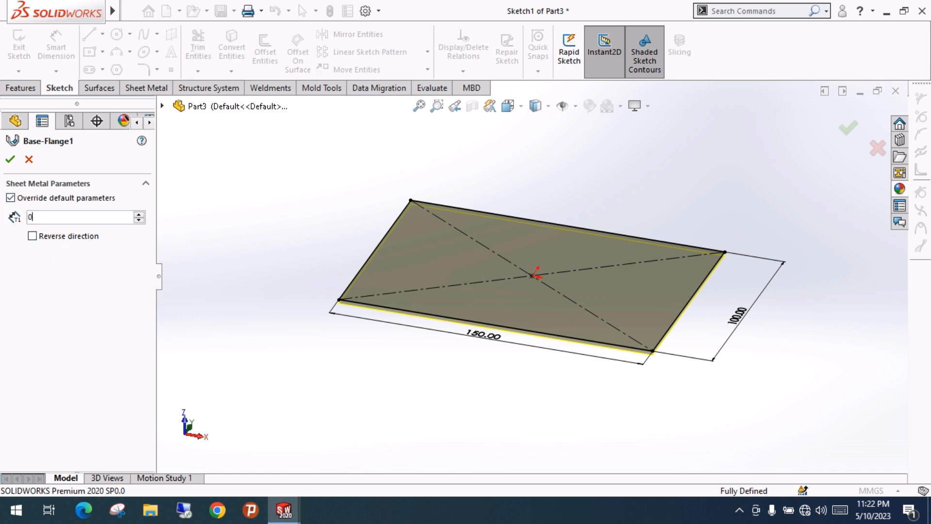
text(.5)
key(Return)
click(10, 159)
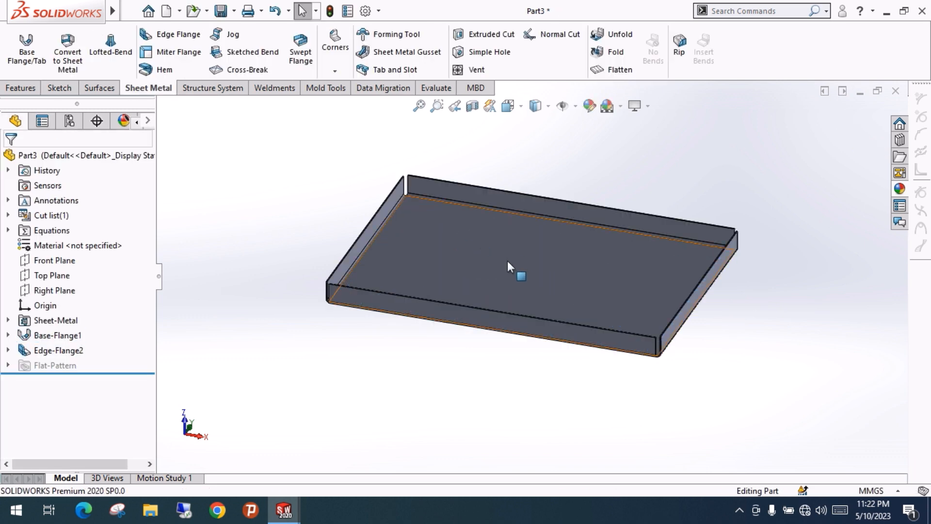
Start an open hem with the material inside on the upper edge of the short flange at the tray's positive X end
scroll(707, 326, down, 3)
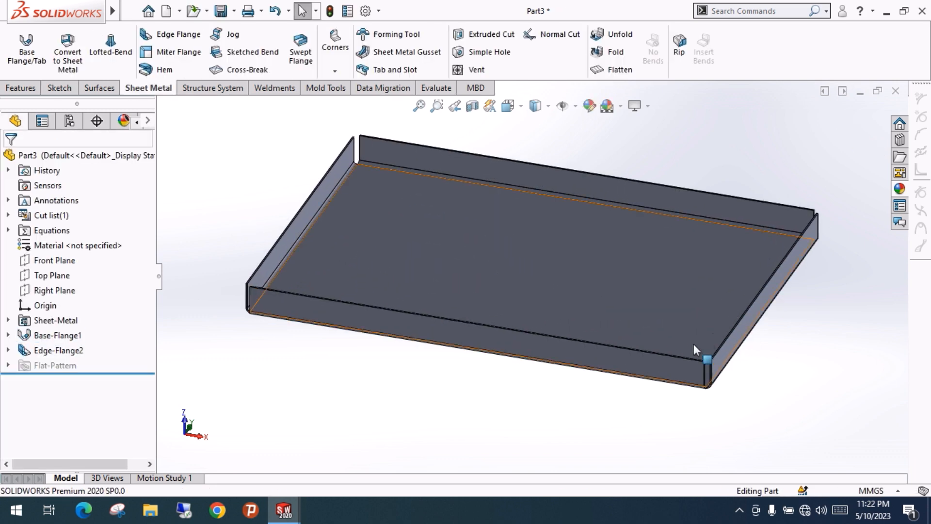
middle_drag(676, 359, 699, 359)
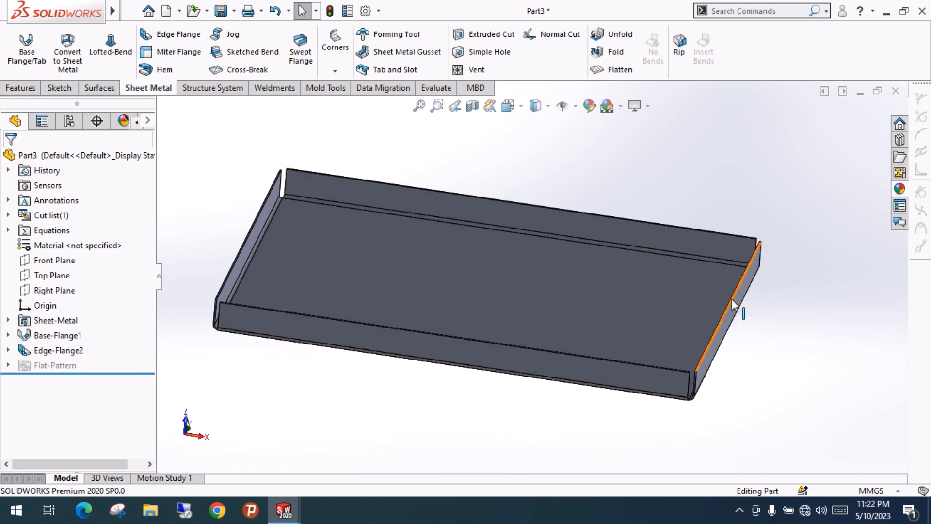
middle_drag(297, 293, 266, 210)
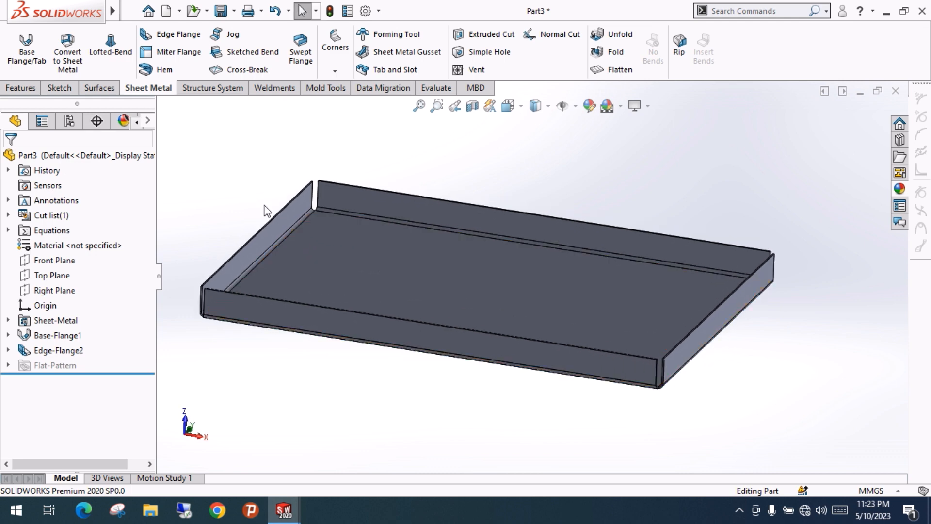
click(165, 71)
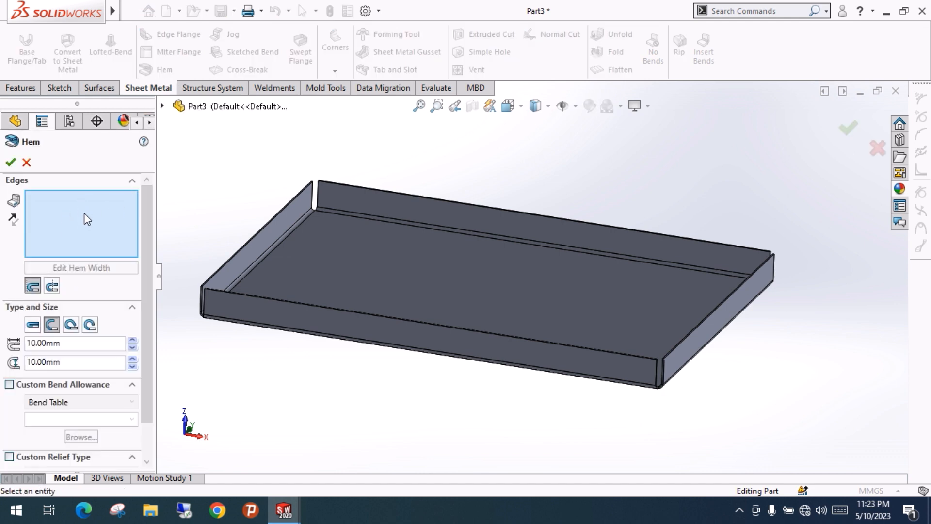
click(722, 308)
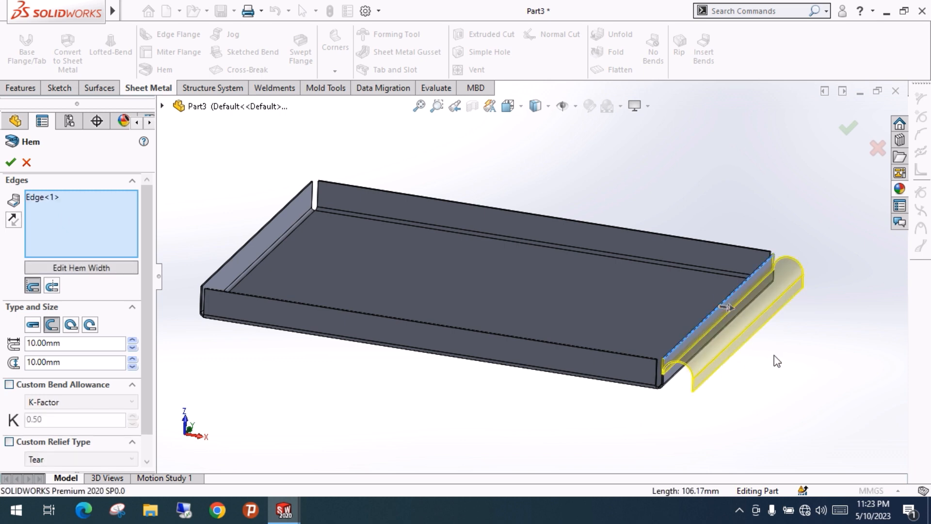
middle_drag(715, 378, 659, 383)
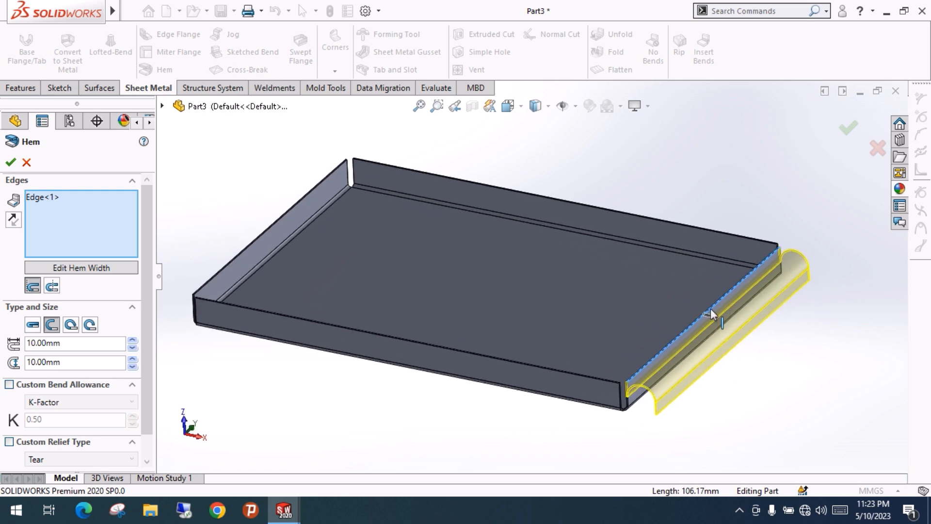
middle_drag(689, 333, 698, 311)
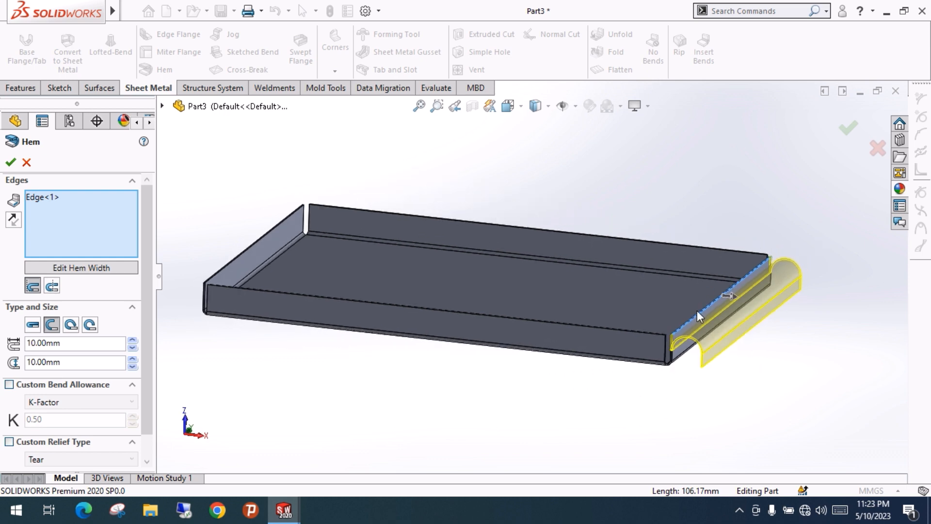
middle_drag(684, 344, 744, 327)
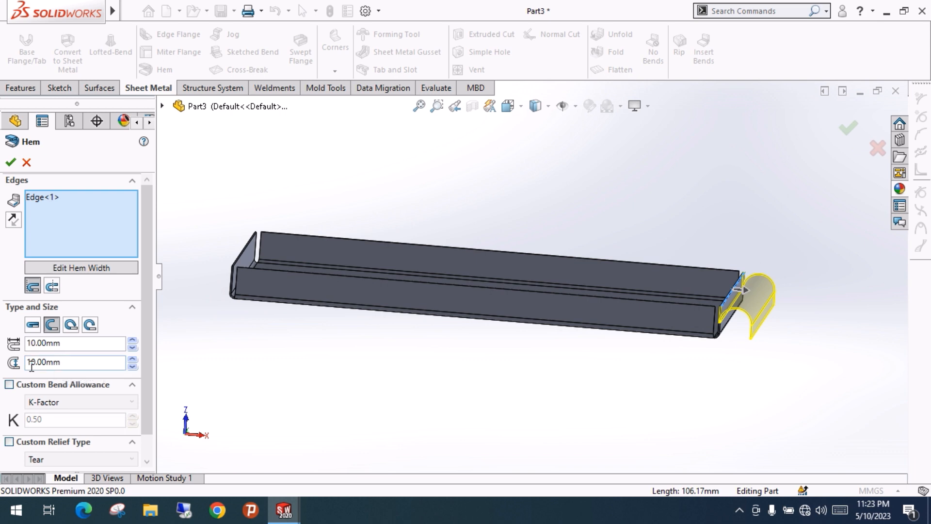
Set the open hem's length to 3 mm and its gap distance to 1 mm, and check the preview at the corner
click(81, 345)
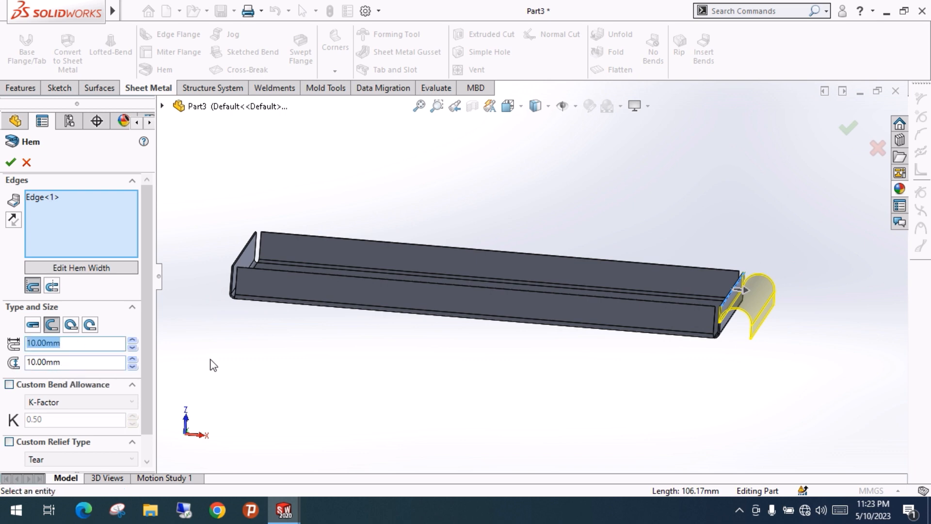
text(1)
key(Return)
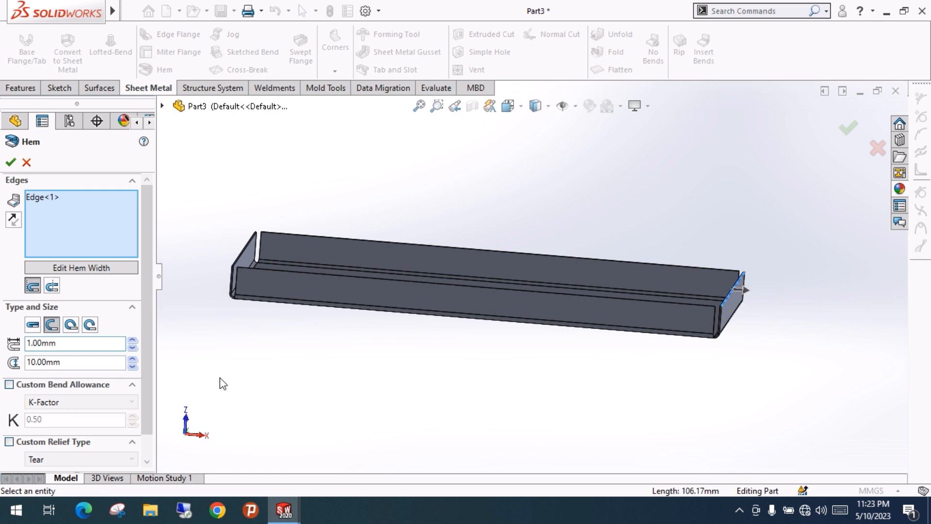
drag(80, 343, 5, 343)
text(3)
click(99, 367)
drag(3, 373, 4, 372)
text(1)
key(Return)
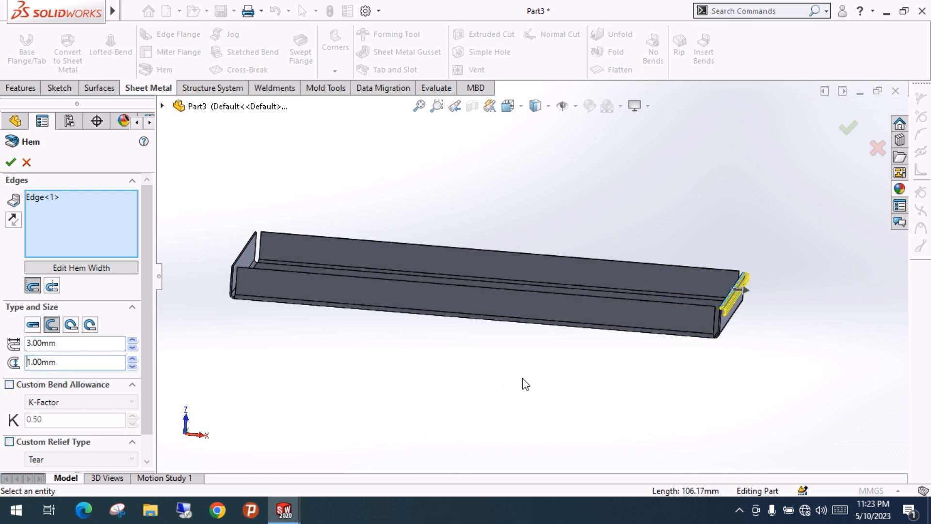
scroll(742, 338, down, 6)
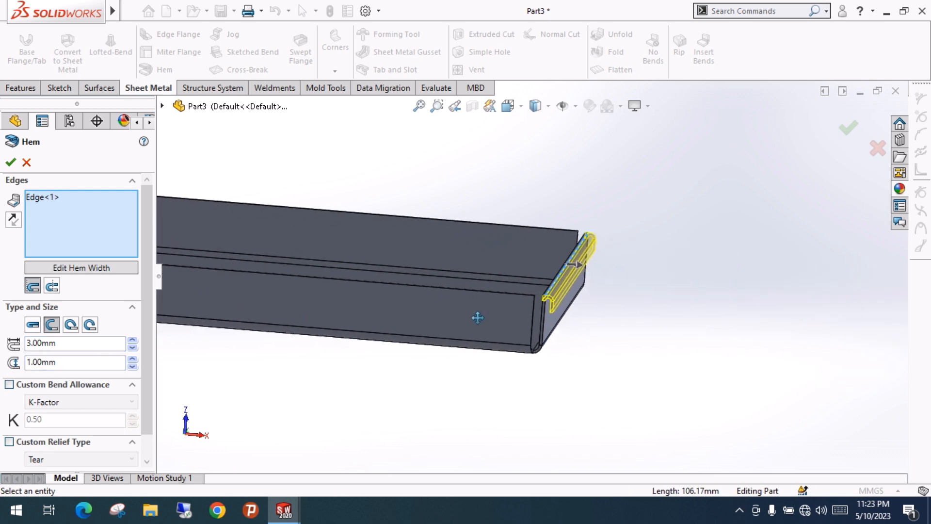
scroll(580, 317, down, 4)
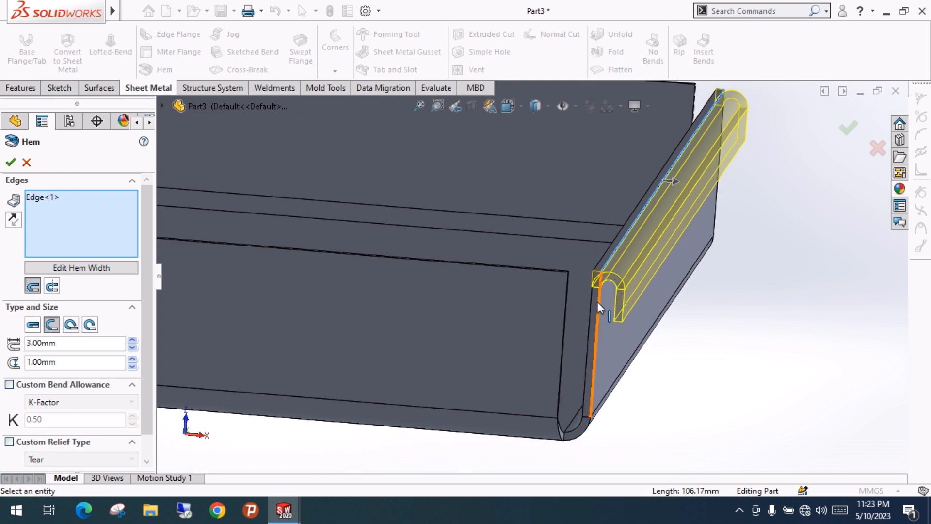
middle_drag(598, 301, 614, 291)
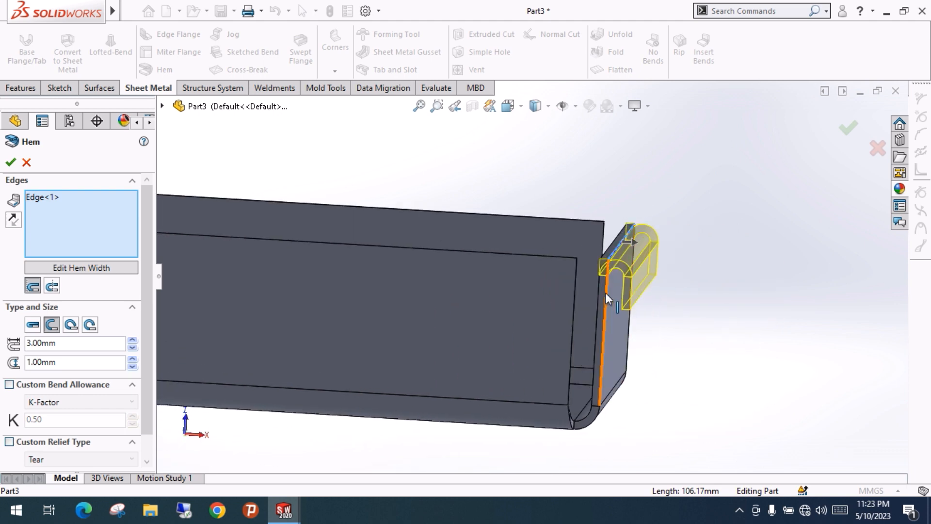
Compare the closed, open and tear drop hem types in the preview on the short flange's upper edge
click(33, 326)
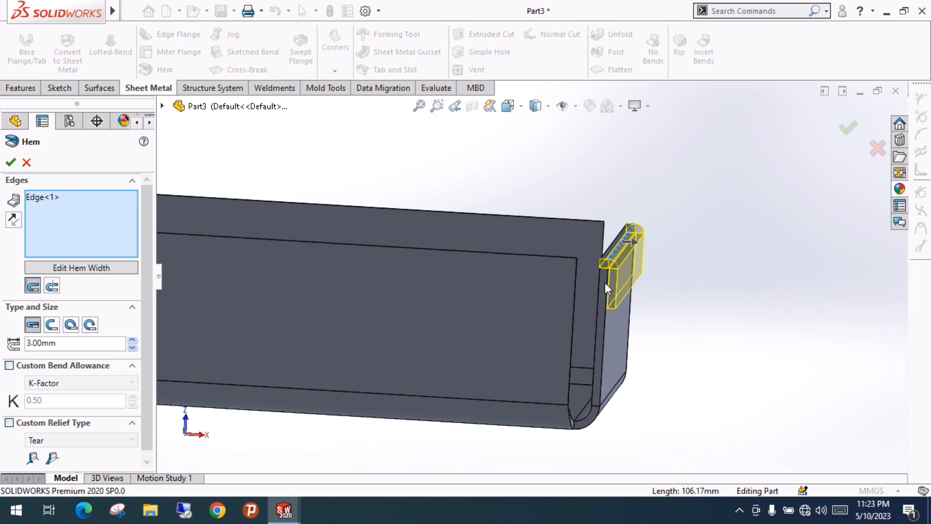
click(52, 325)
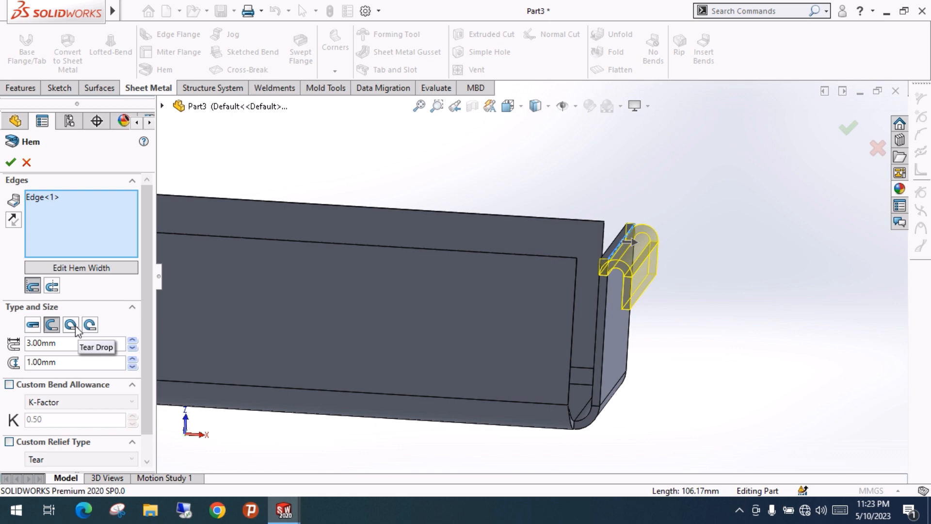
click(71, 325)
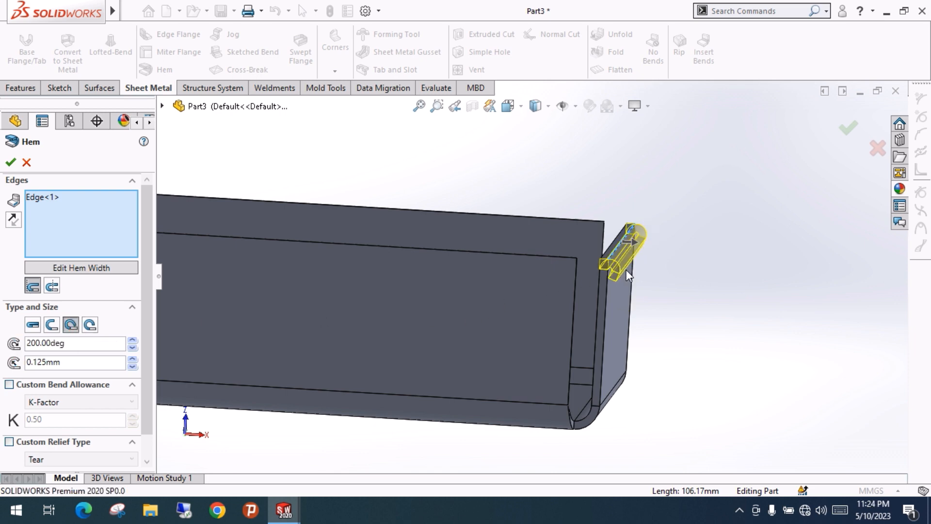
scroll(621, 277, down, 3)
middle_drag(629, 254, 610, 299)
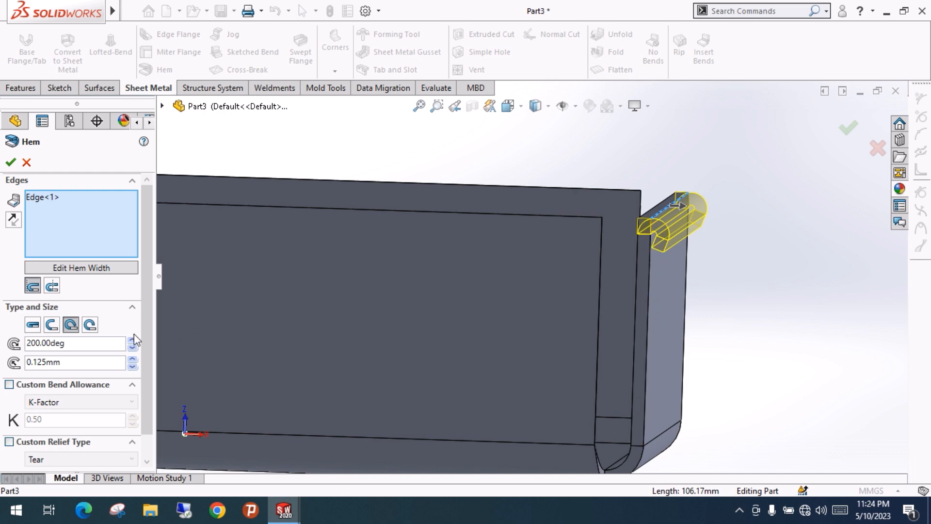
Try a rolled hem with an angle of 270° on the short flange edge and check its preview
click(92, 328)
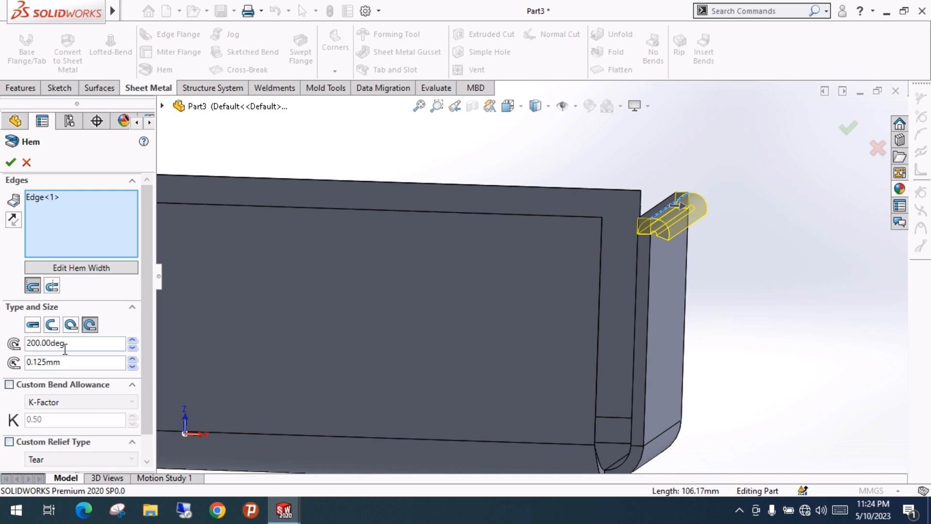
click(132, 341)
click(132, 340)
click(132, 341)
drag(99, 345, 2, 337)
text(27)
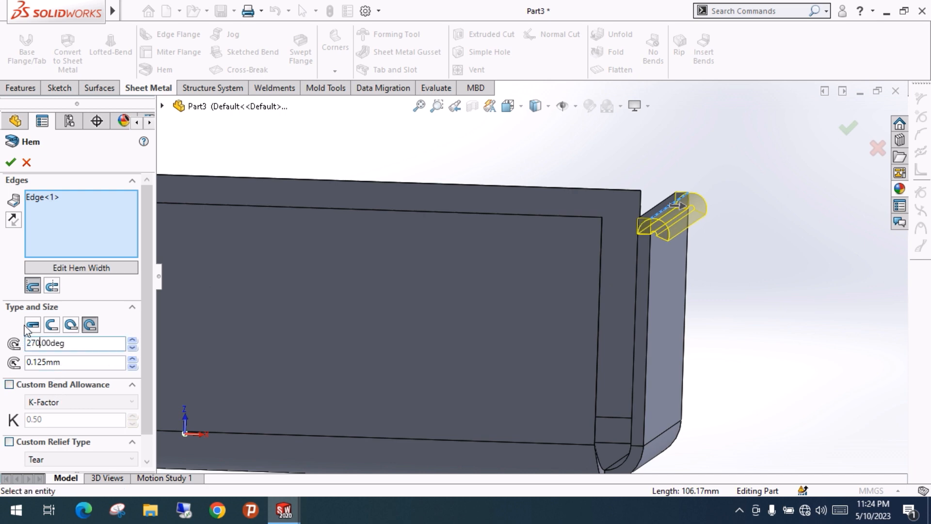
key(Return)
mouse_move(583, 284)
middle_down()
mouse_move(623, 264)
mouse_move(582, 282)
middle_up()
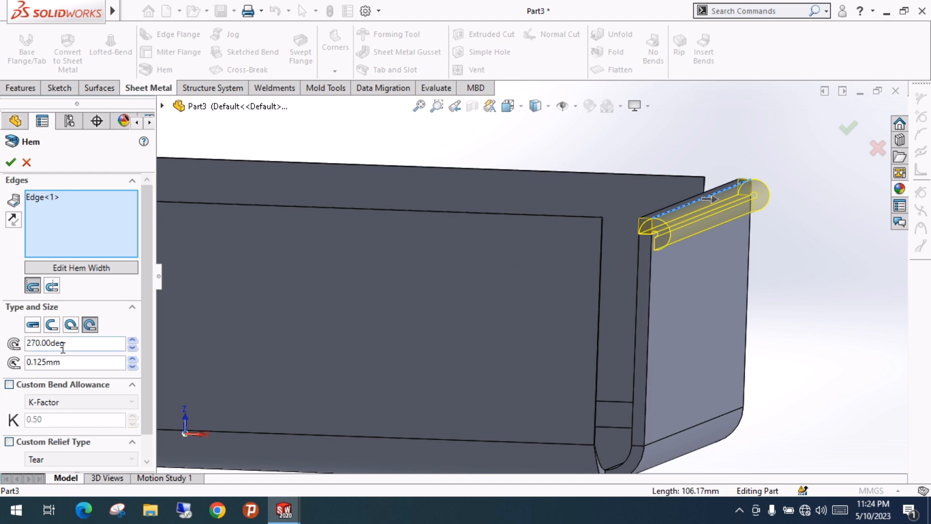
Switch the hem to the tear drop type, try an angle of 245° and set it to 225°
click(72, 324)
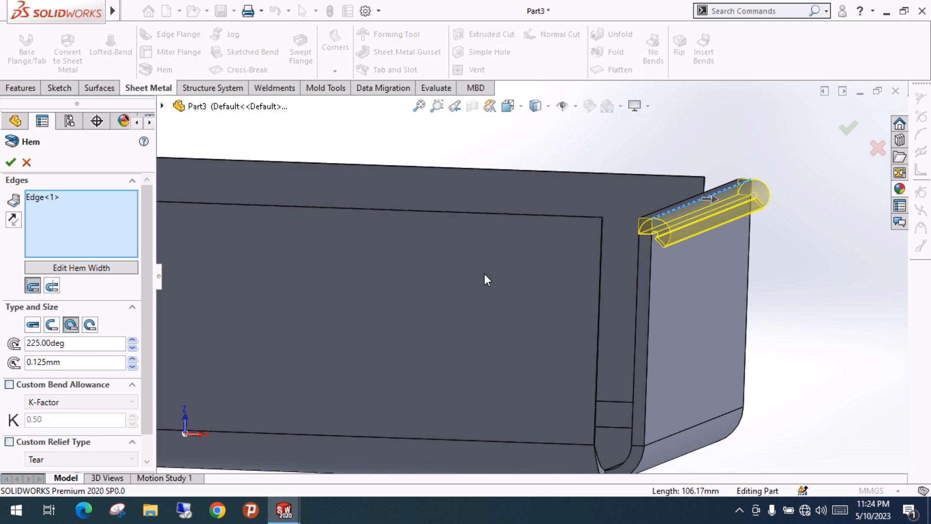
drag(120, 346, 3, 348)
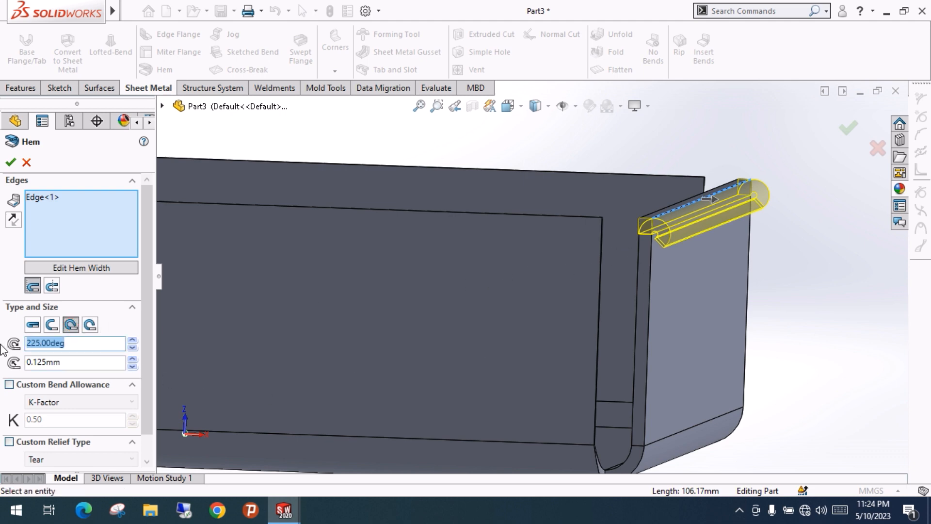
text(245)
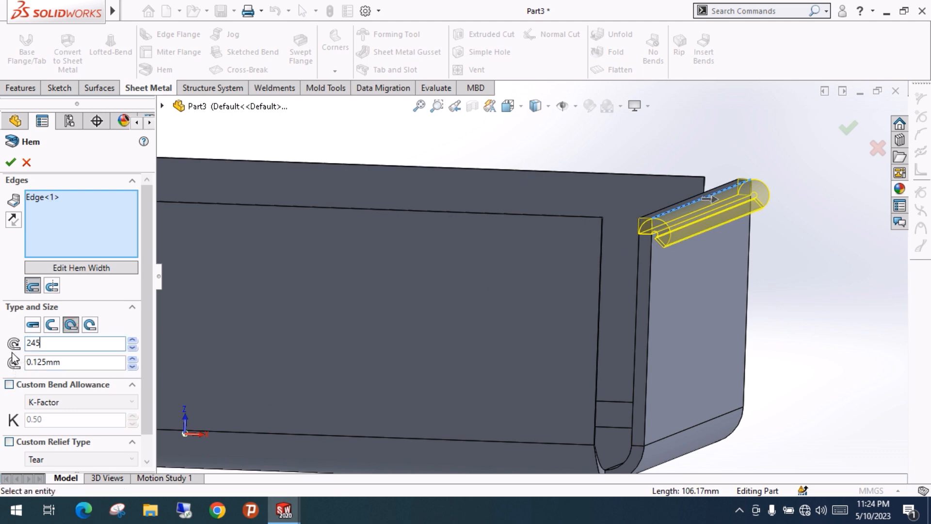
key(Return)
drag(112, 342, 3, 350)
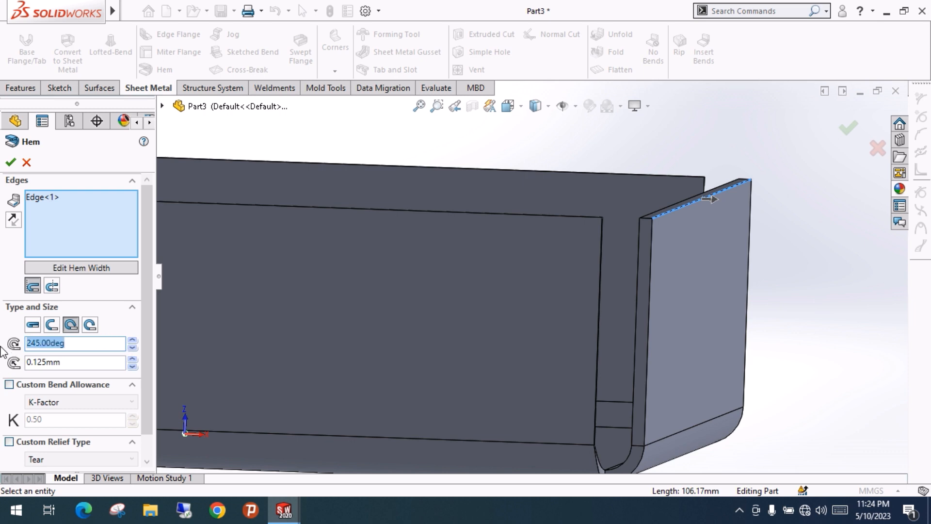
text(225)
key(Return)
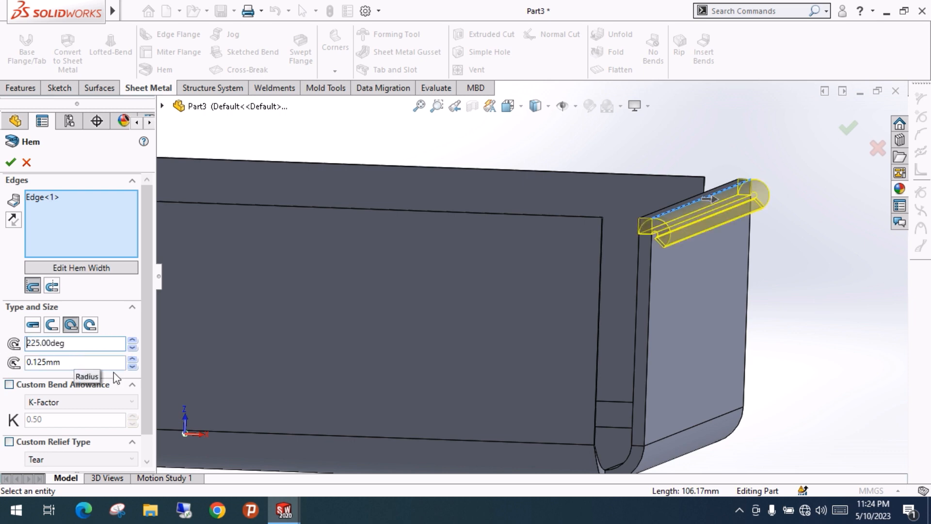
Check the tear drop hem preview along the whole flange edge and create the hem
middle_drag(641, 310, 660, 258)
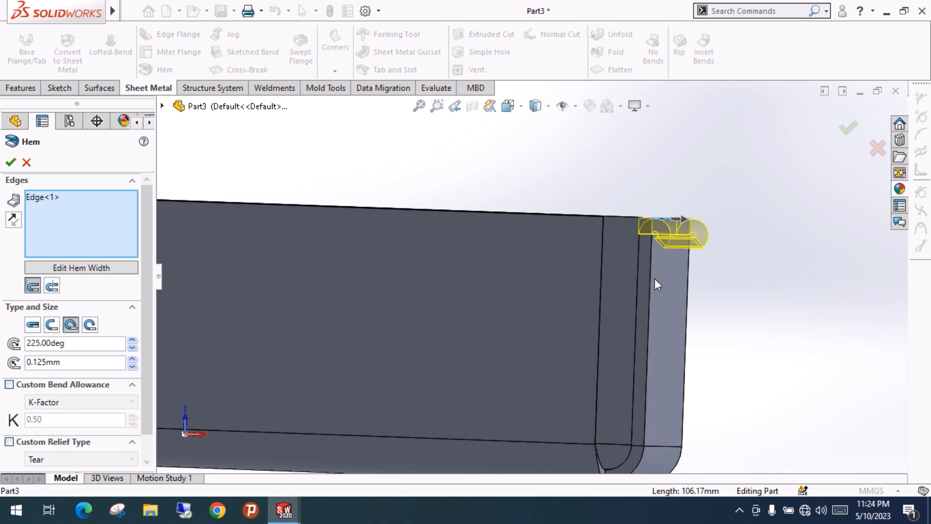
middle_drag(654, 279, 207, 307)
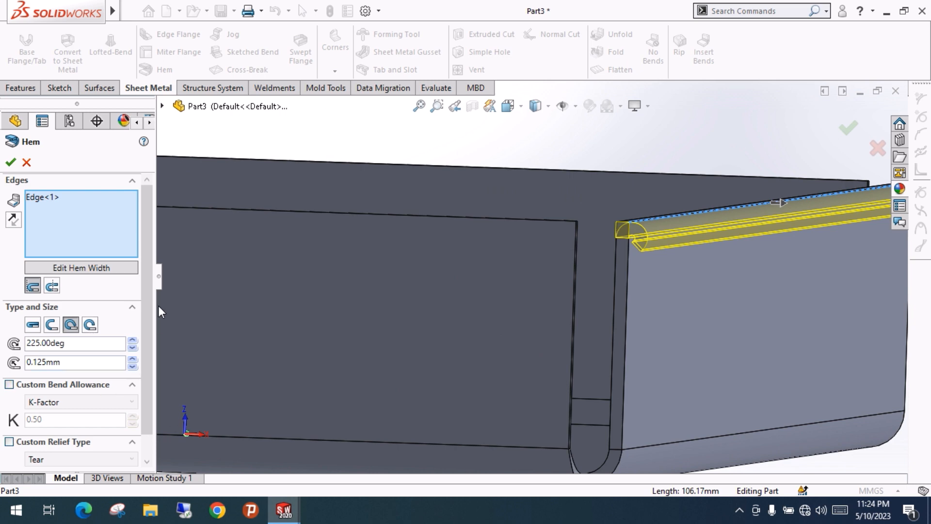
drag(142, 320, 151, 256)
middle_drag(751, 310, 773, 329)
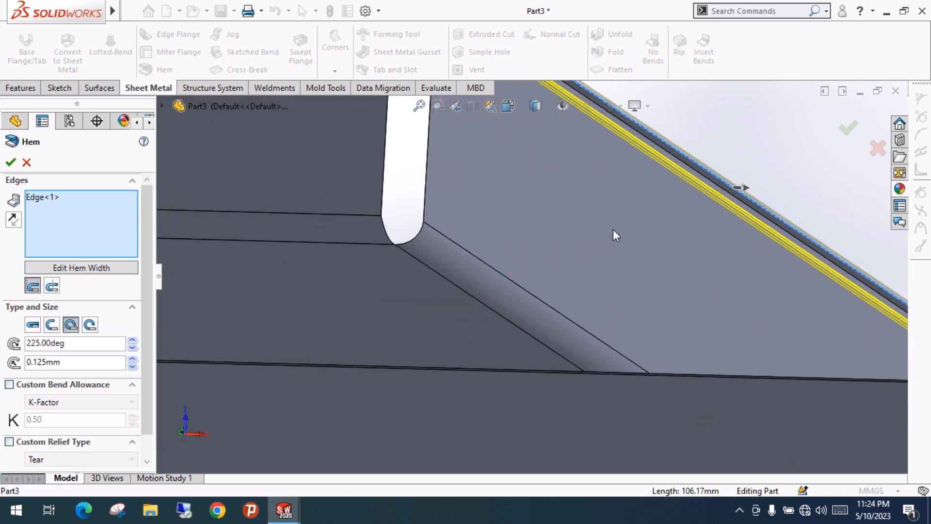
scroll(606, 243, down, 3)
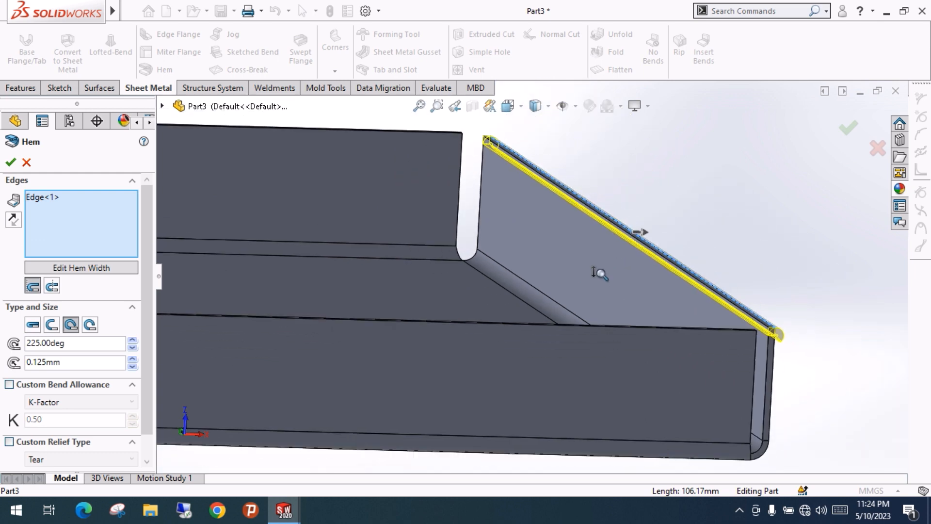
click(9, 164)
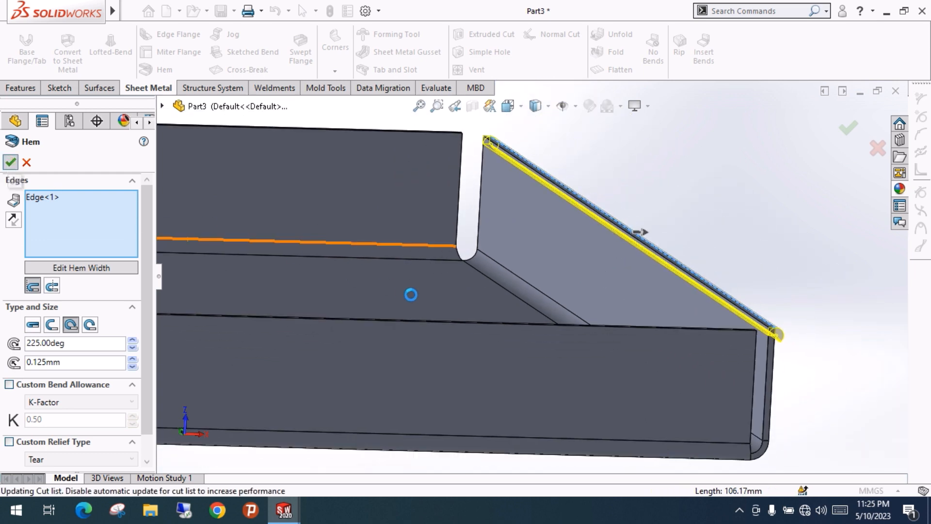
Start an open hem on the upper edge of the short flange at the tray's negative X end and open its width profile for editing
middle_drag(391, 329, 451, 290)
click(161, 72)
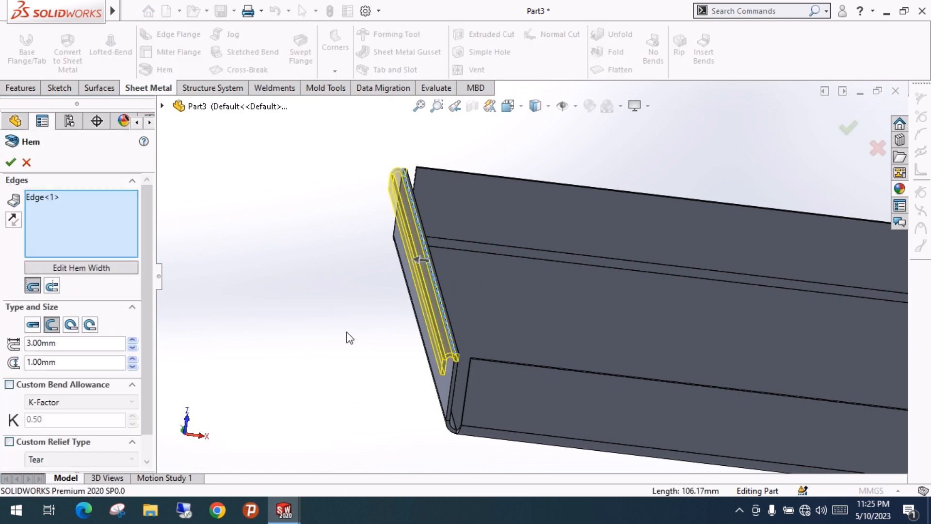
middle_drag(349, 338, 275, 329)
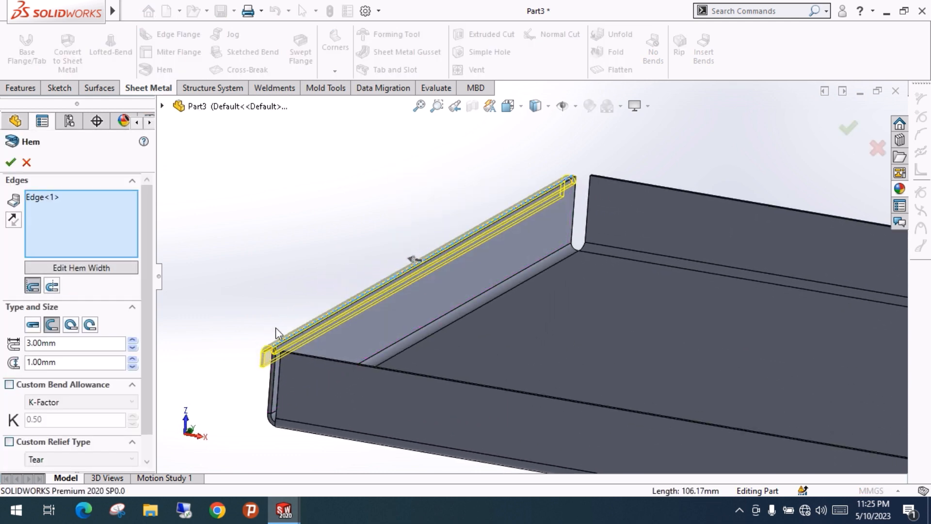
click(75, 268)
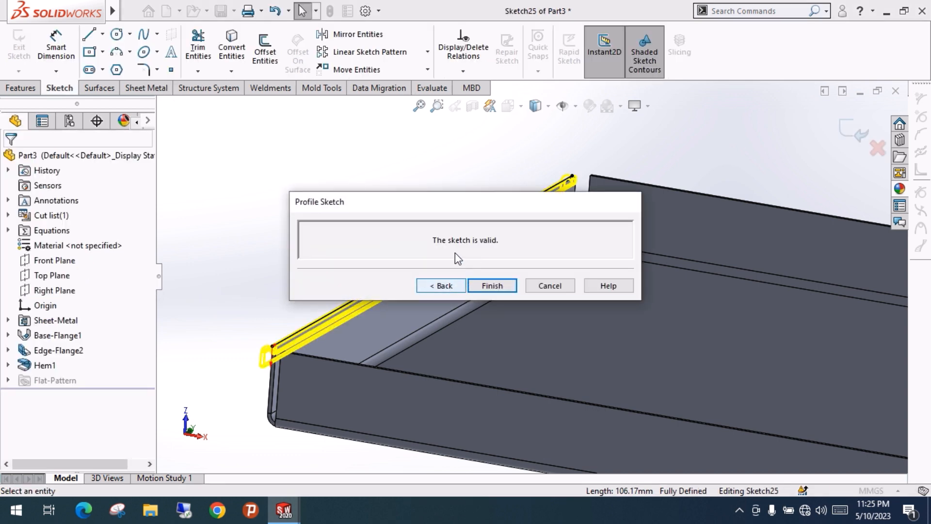
mouse_move(473, 204)
mouse_down()
mouse_move(327, 49)
mouse_move(201, 52)
mouse_up()
mouse_move(272, 249)
middle_down()
mouse_move(301, 276)
mouse_move(285, 305)
mouse_move(260, 257)
middle_up()
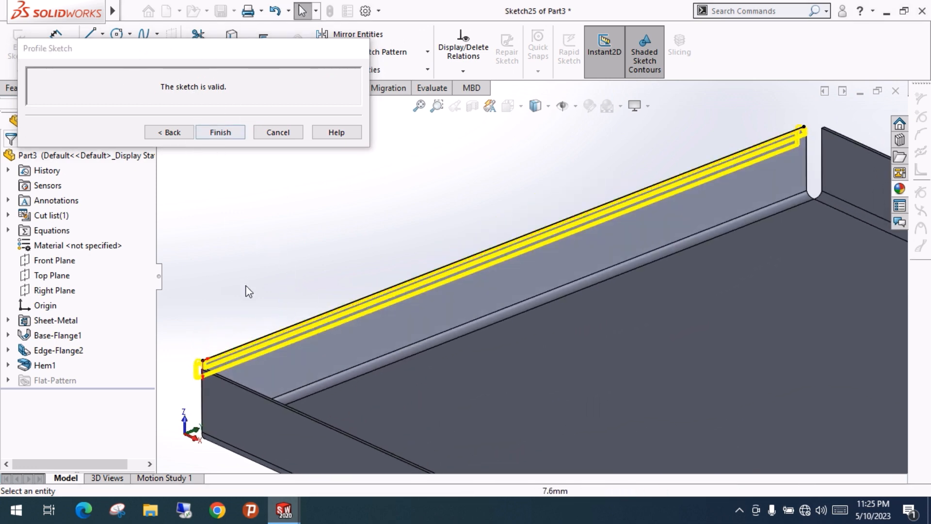
Delete the hem profile line's On Edge relation and pull both endpoints inward, about 17 mm and 15 mm from the flange ends
click(228, 359)
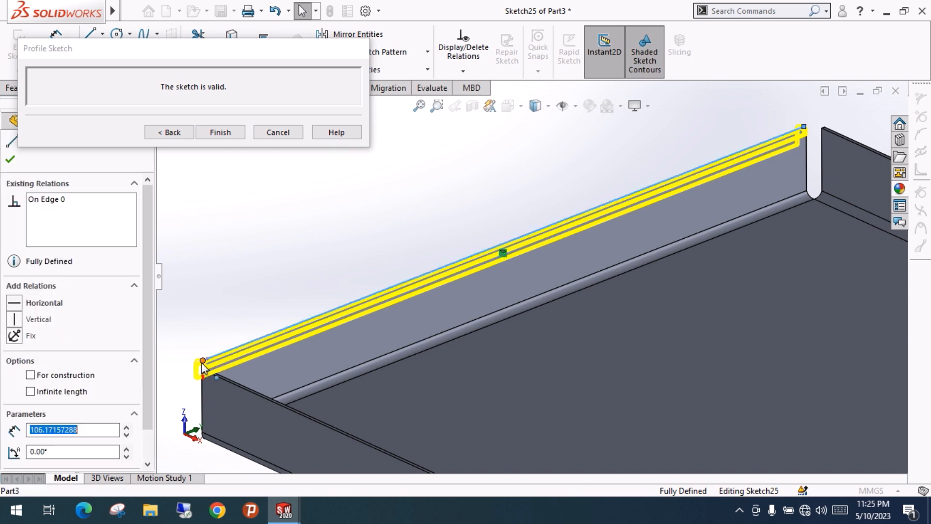
click(503, 253)
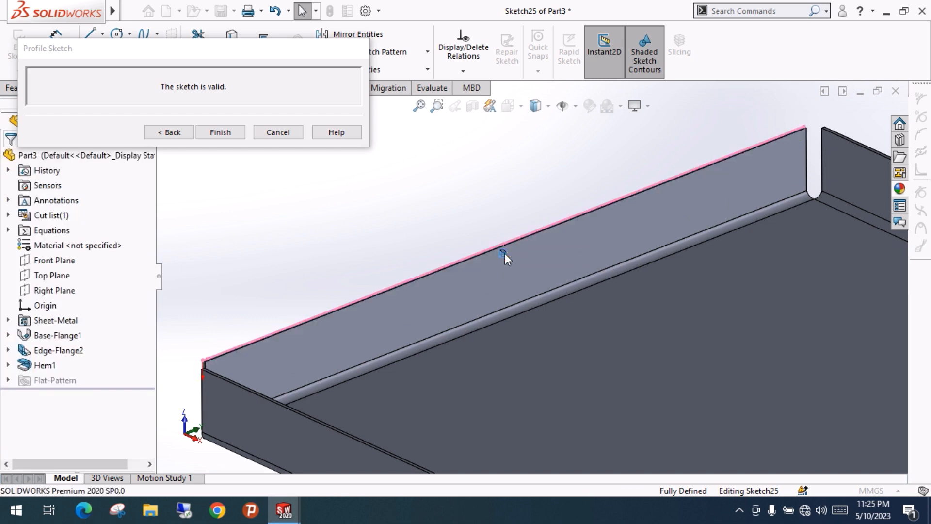
right_click(504, 253)
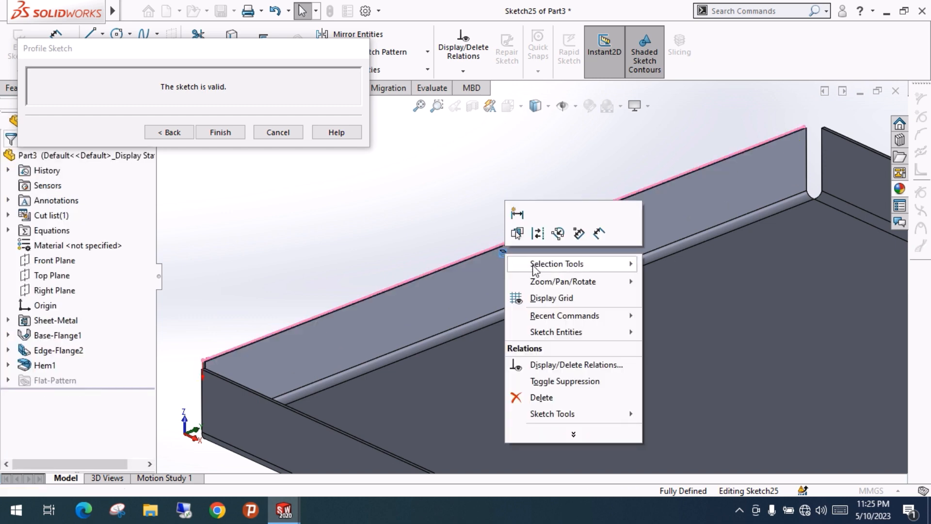
click(542, 398)
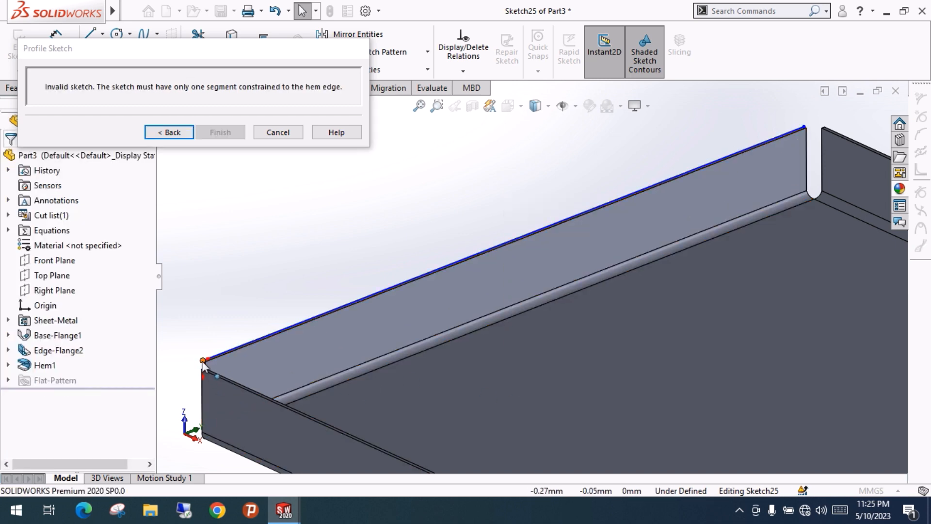
mouse_move(204, 361)
mouse_down()
mouse_move(319, 324)
mouse_move(301, 322)
mouse_up()
drag(803, 128, 719, 160)
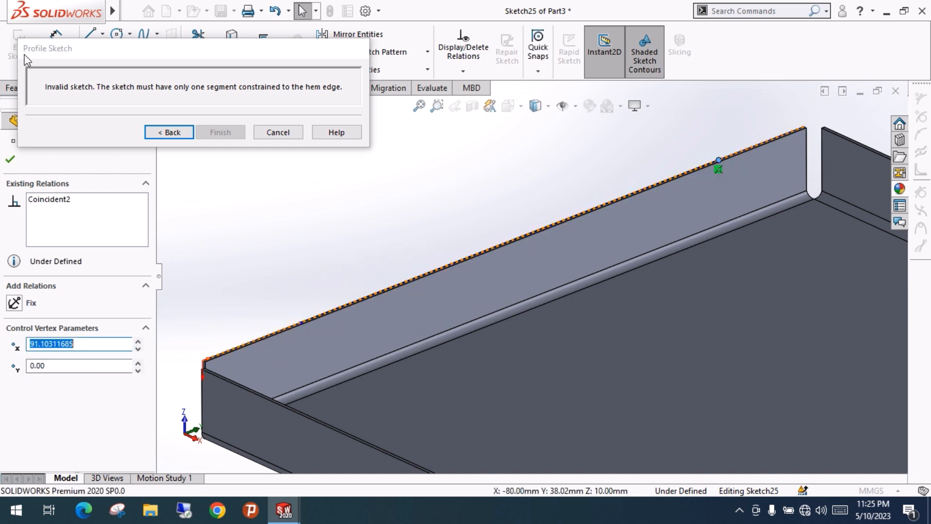
Dimension the gap between the near end of the flange edge and the hem profile line's endpoint to 20 mm
mouse_move(26, 59)
mouse_down()
mouse_move(26, 86)
mouse_move(1, 121)
mouse_up()
click(203, 334)
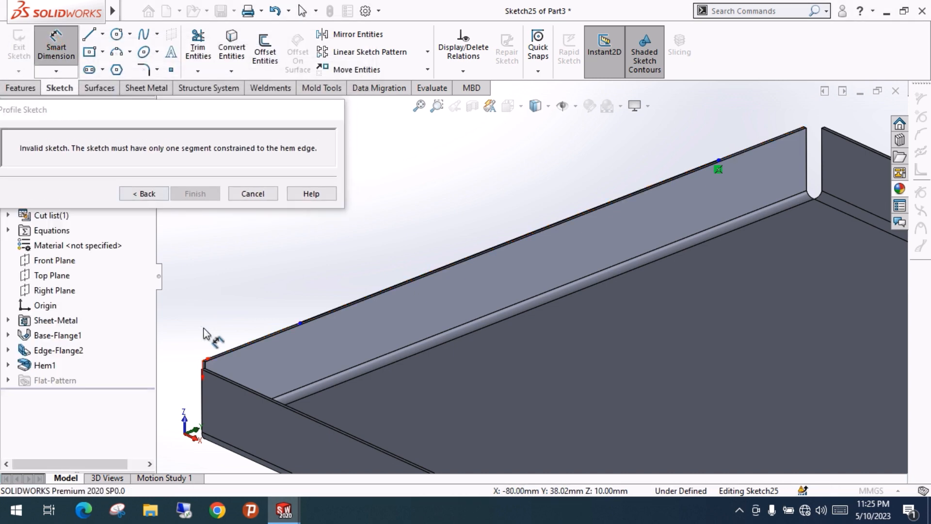
click(203, 361)
click(300, 323)
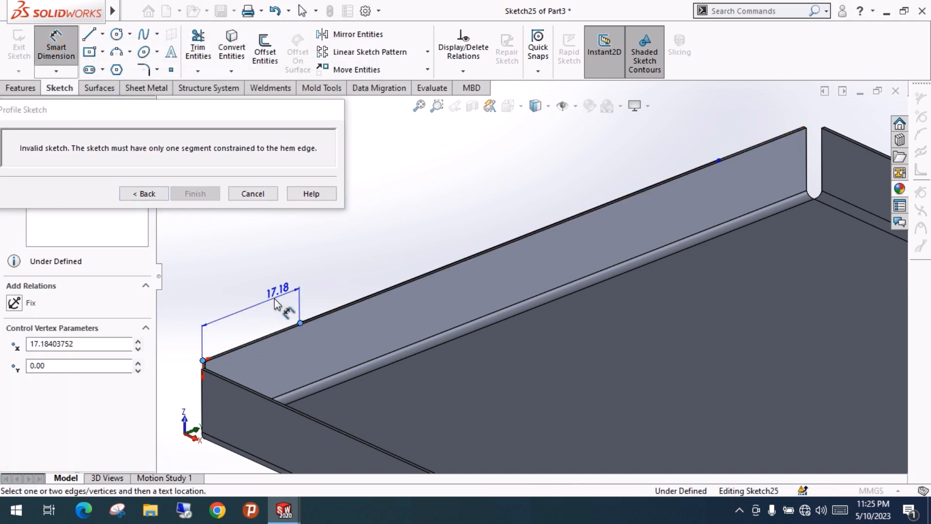
click(262, 303)
text(20)
key(Return)
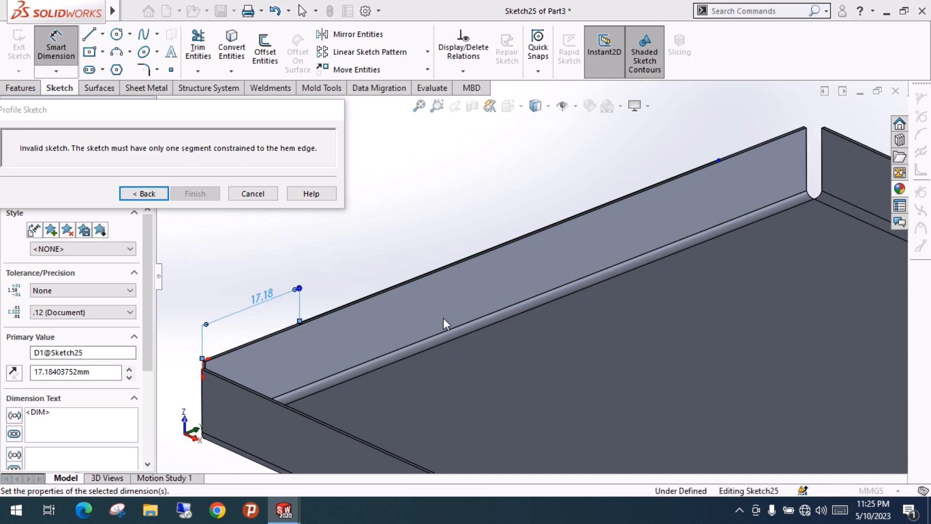
Dimension the profile line's far endpoint 20 mm from the other end of the flange edge, and cancel the profile edit
click(719, 160)
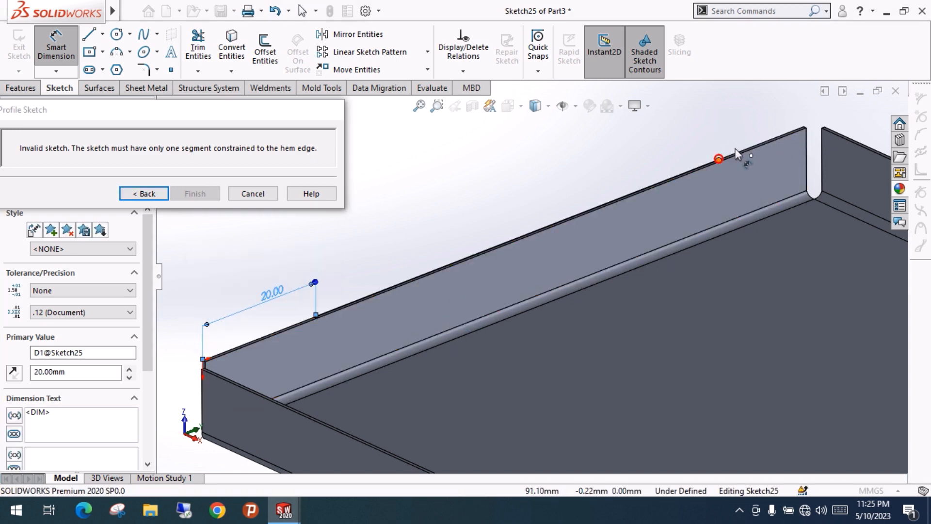
click(805, 128)
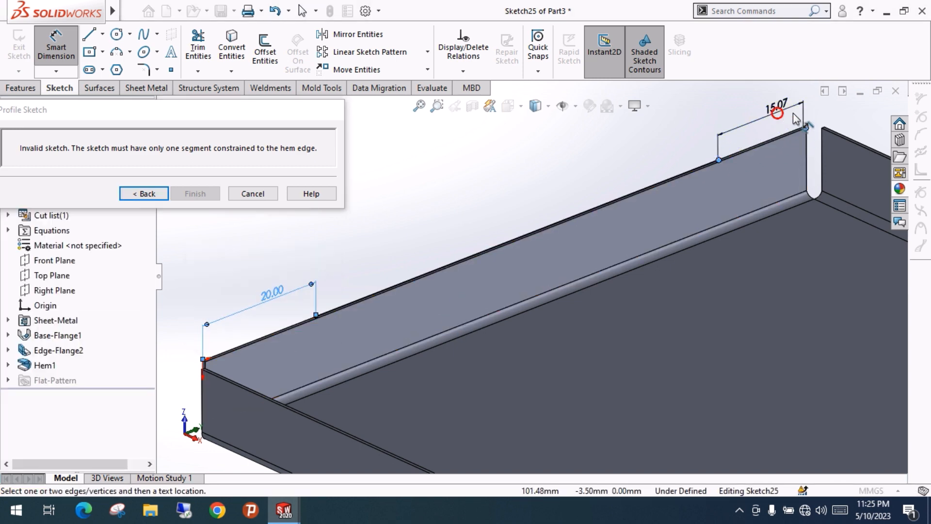
click(780, 107)
text(20)
key(Return)
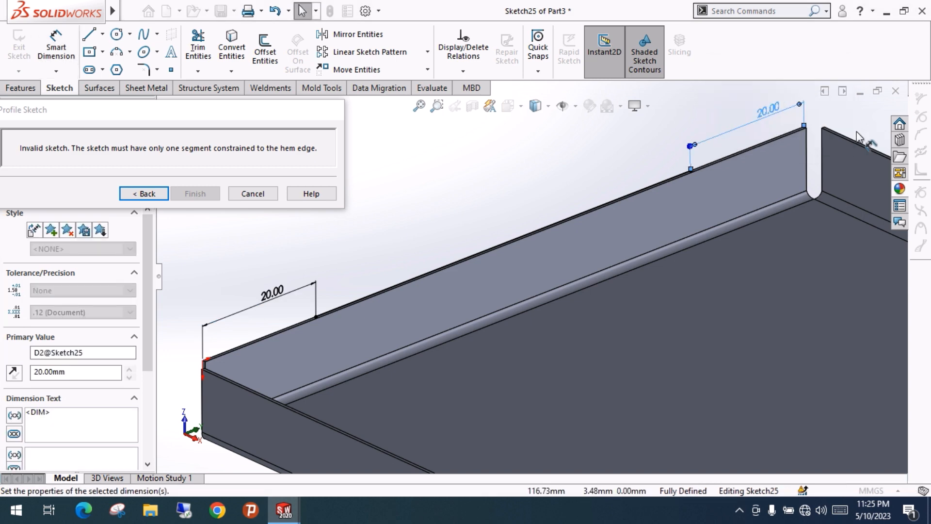
click(395, 246)
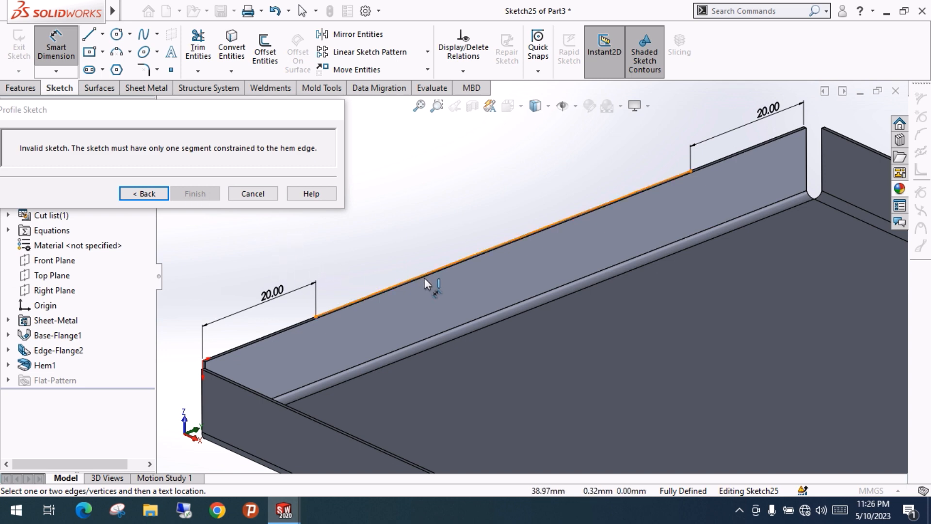
click(253, 194)
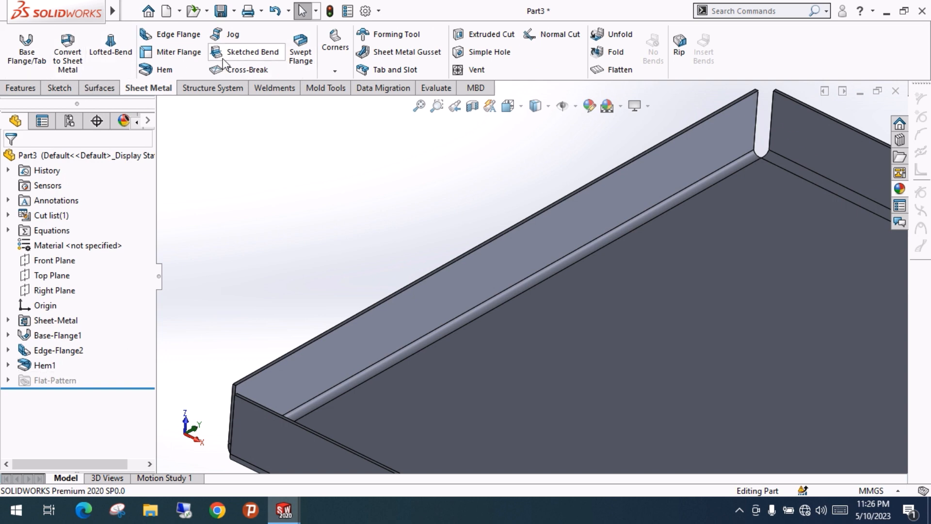
Start an open hem on the negative X flange's upper edge and pull its width profile's endpoints inward, about 14 mm and 19 mm from the flange ends
click(160, 69)
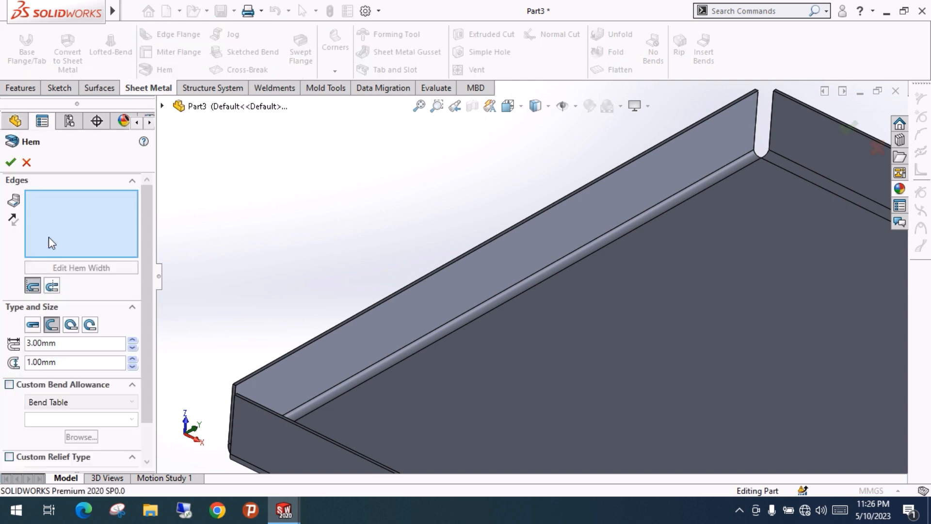
click(424, 276)
click(92, 268)
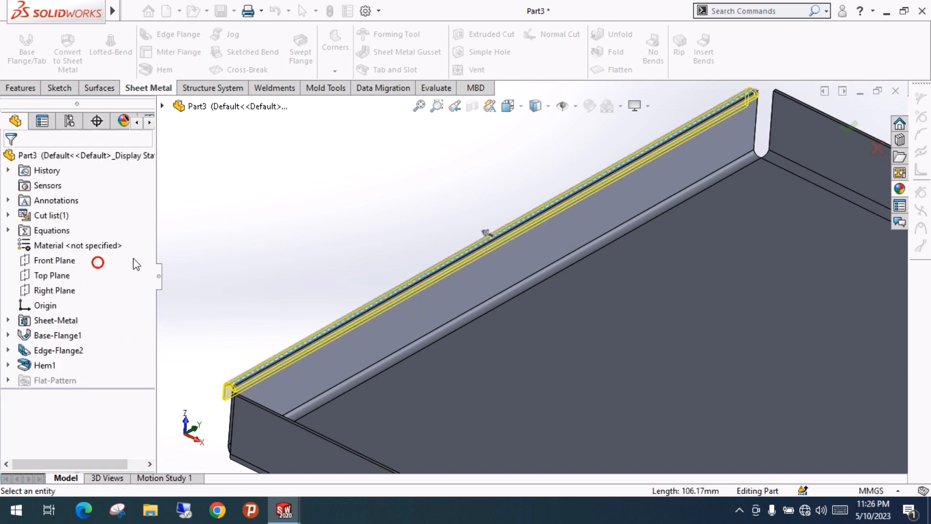
click(325, 337)
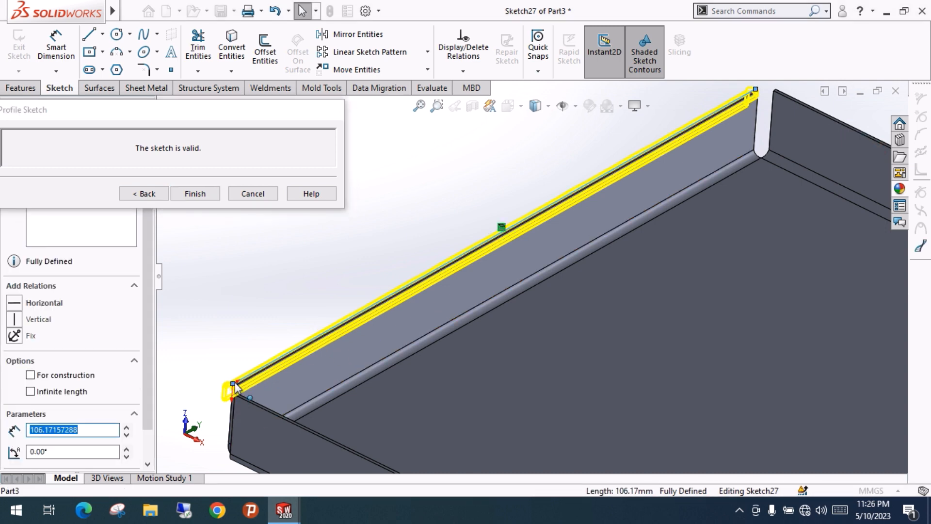
drag(233, 383, 301, 345)
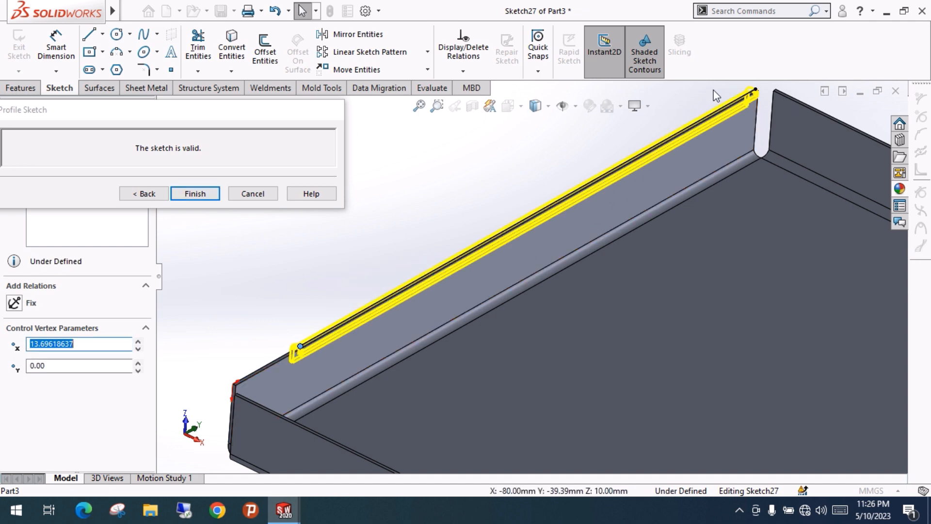
mouse_move(756, 92)
mouse_down()
mouse_move(717, 133)
mouse_move(665, 152)
mouse_move(660, 143)
mouse_up()
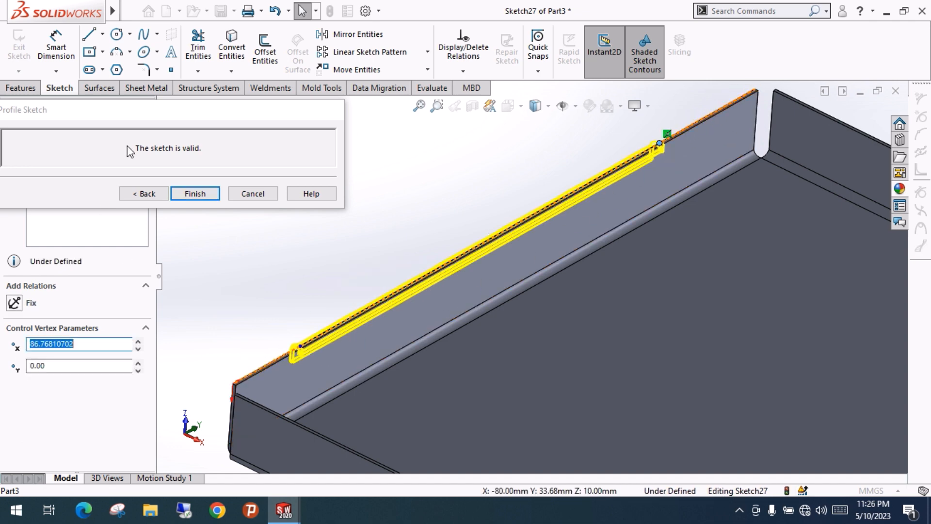
Dimension the near endpoint of the hem profile line 20 mm from the adjacent end of the flange edge
click(57, 45)
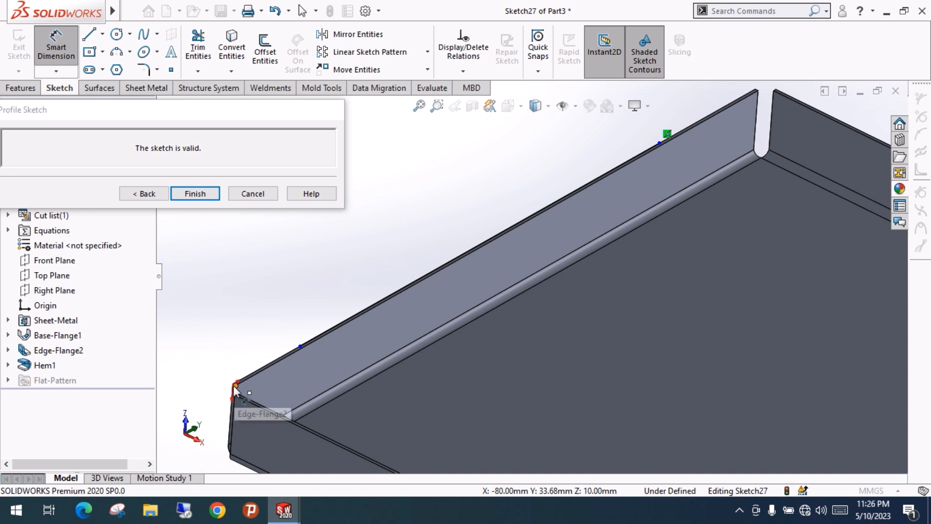
click(233, 384)
click(299, 345)
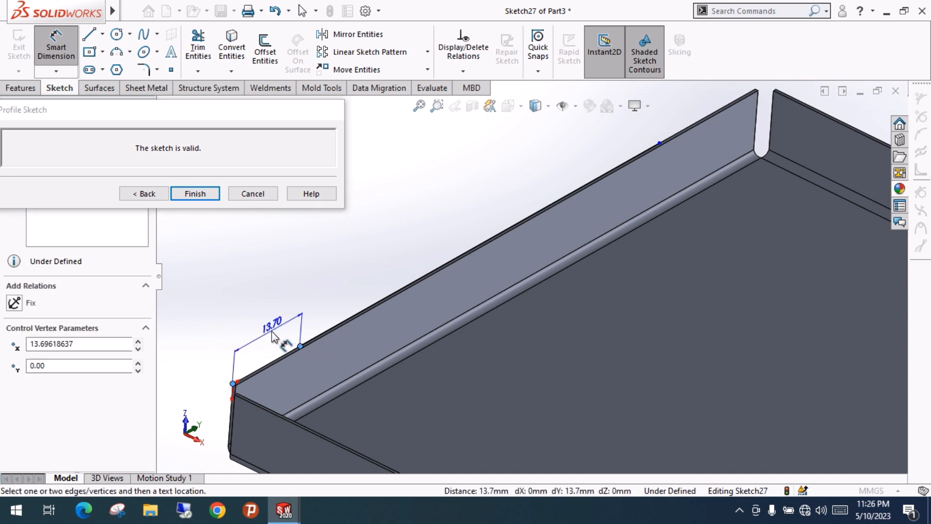
click(272, 329)
text(20)
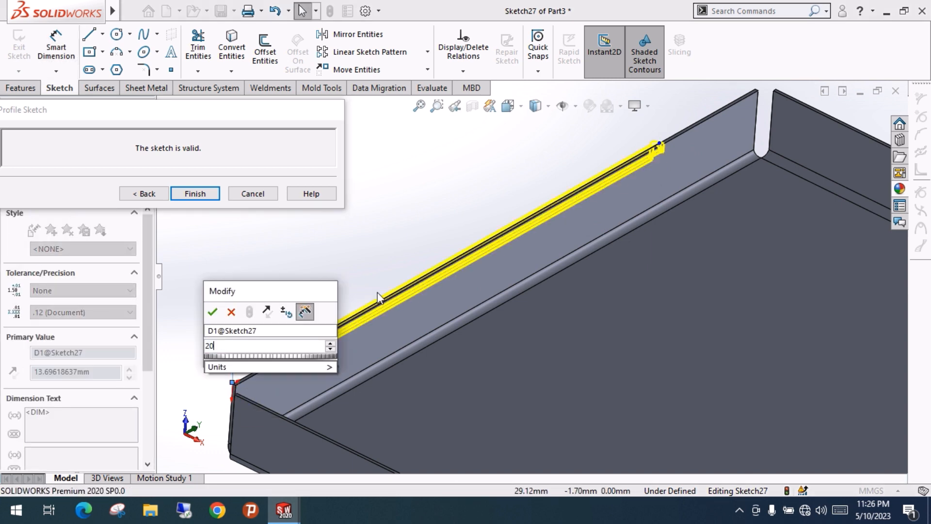
key(Return)
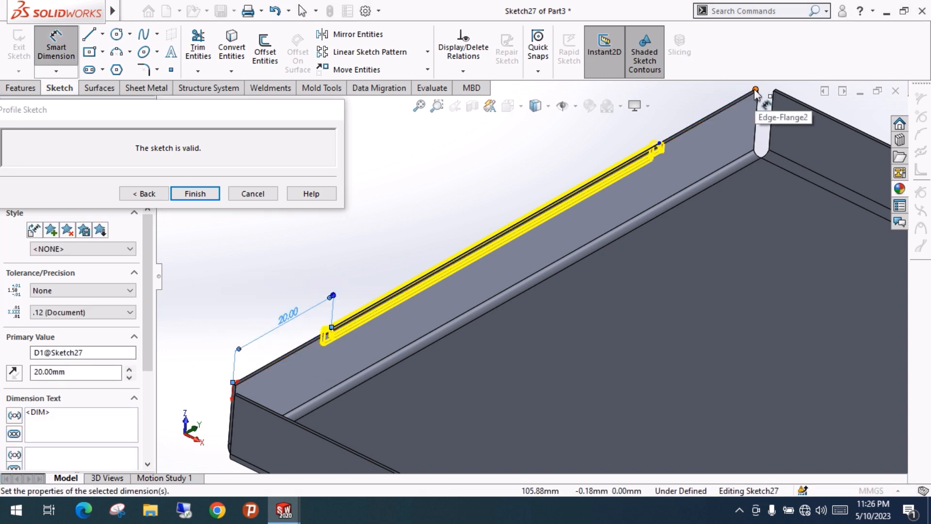
Dimension the profile line's far endpoint 15 mm from the other end of the flange edge and finish the custom-width hem
click(756, 90)
click(660, 143)
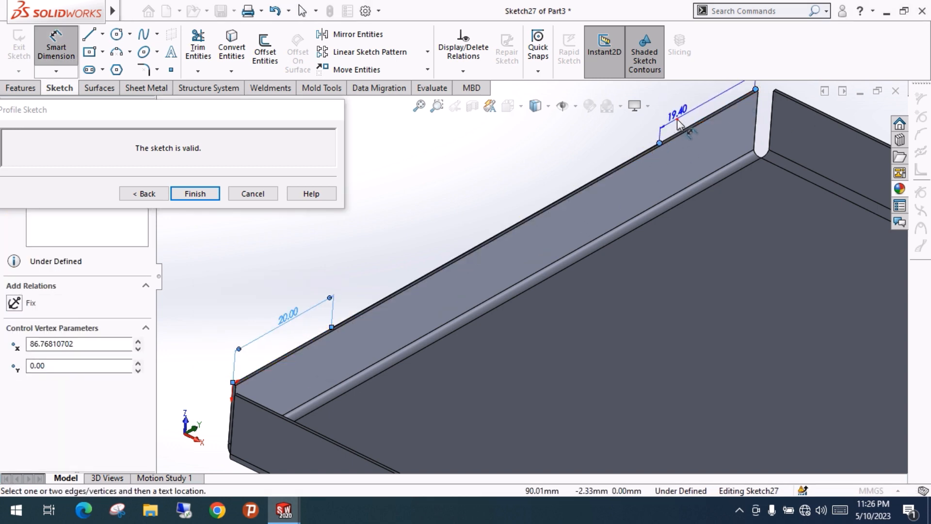
click(678, 114)
text(15)
key(Return)
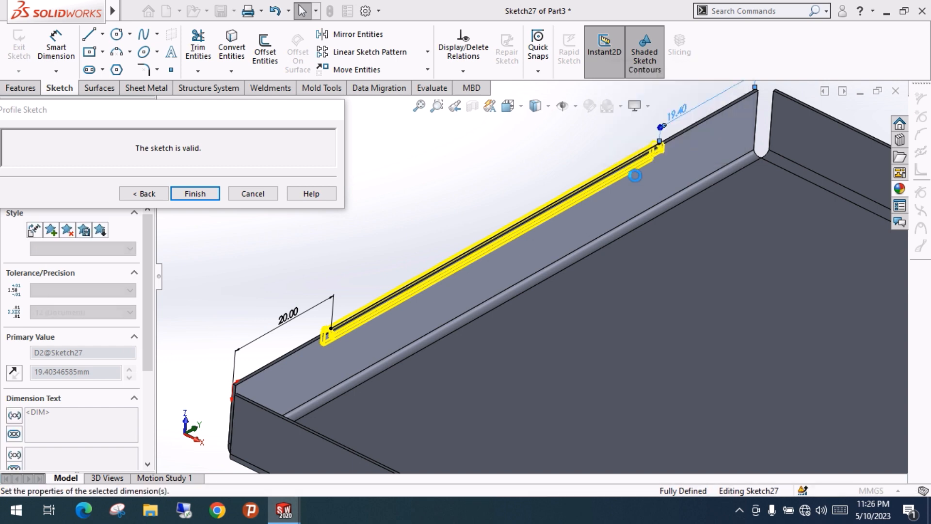
click(196, 197)
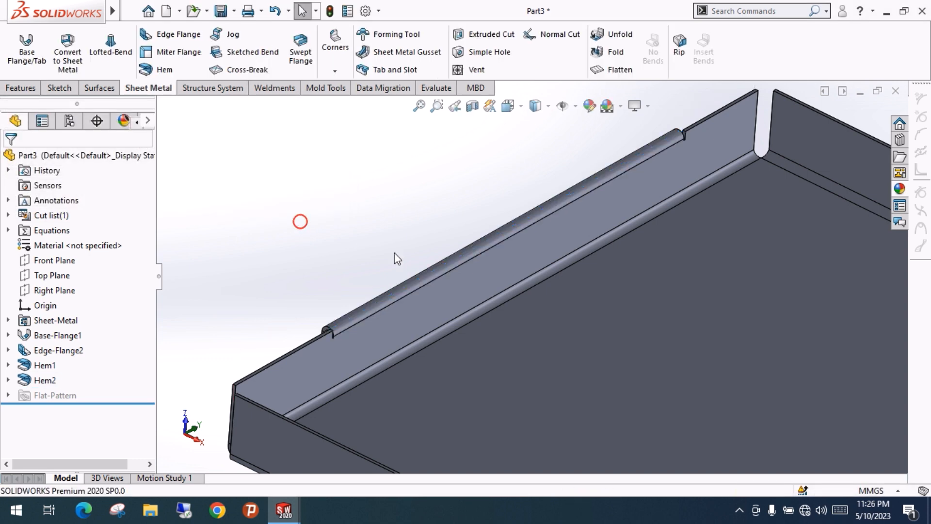
Edit the custom-width hem to enable a custom relief type and set it to Tear
mouse_move(394, 254)
middle_down()
mouse_move(458, 267)
mouse_move(427, 272)
mouse_move(405, 291)
middle_up()
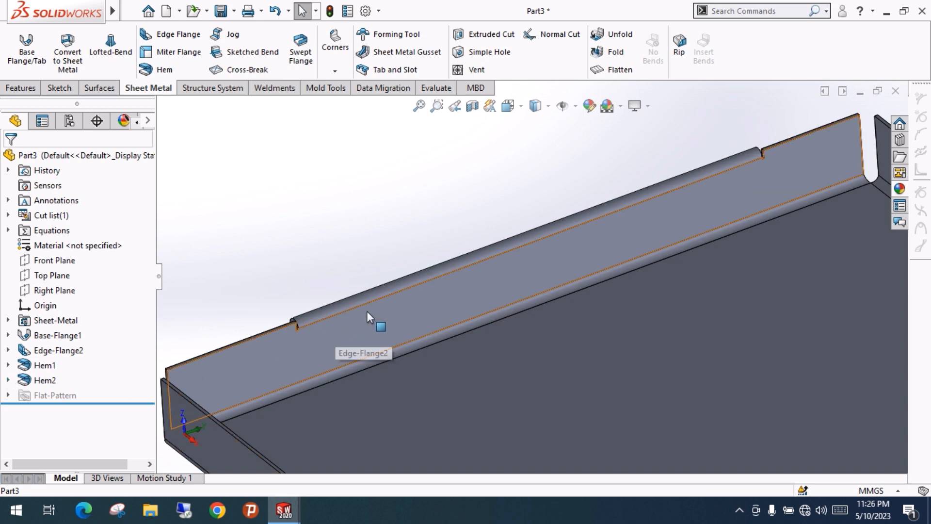
scroll(334, 330, down, 8)
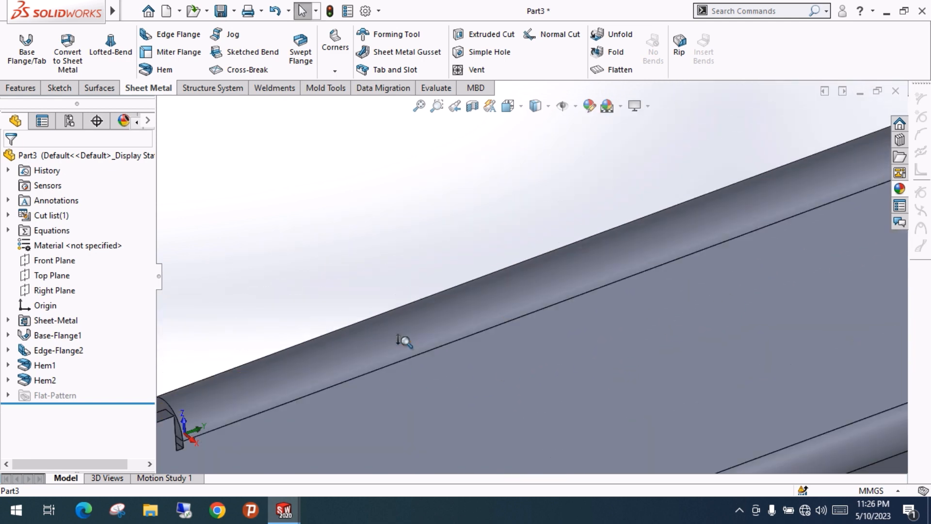
scroll(404, 341, down, 2)
ctrl+middle_drag(324, 399, 733, 237)
middle_drag(475, 353, 415, 347)
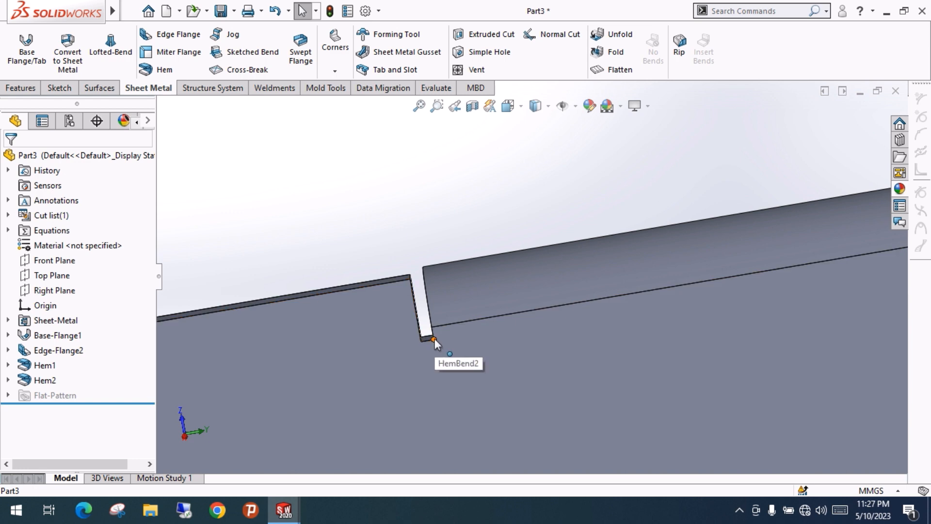
right_click(43, 379)
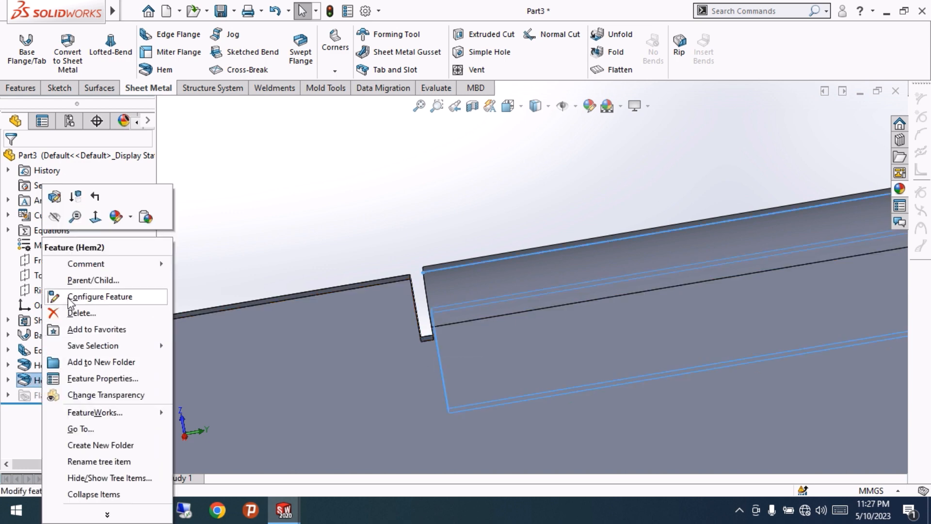
click(58, 198)
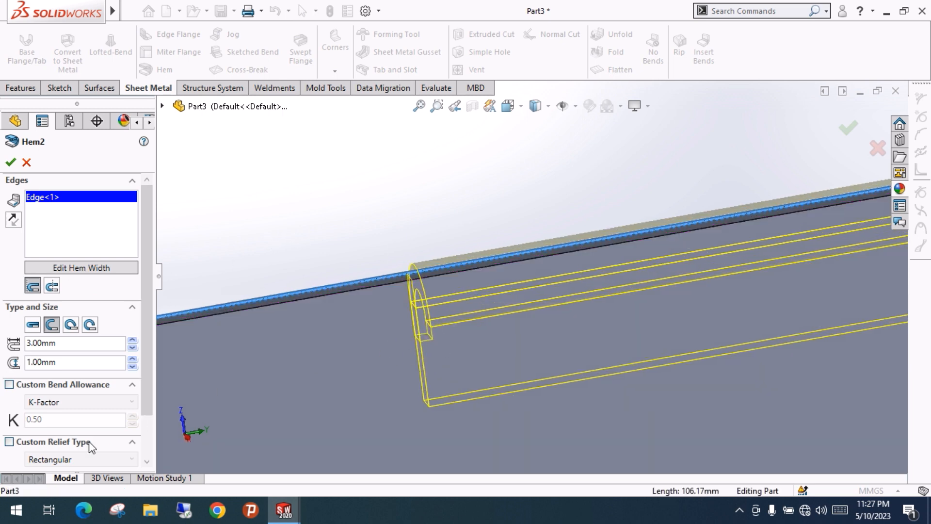
scroll(148, 393, down, 2)
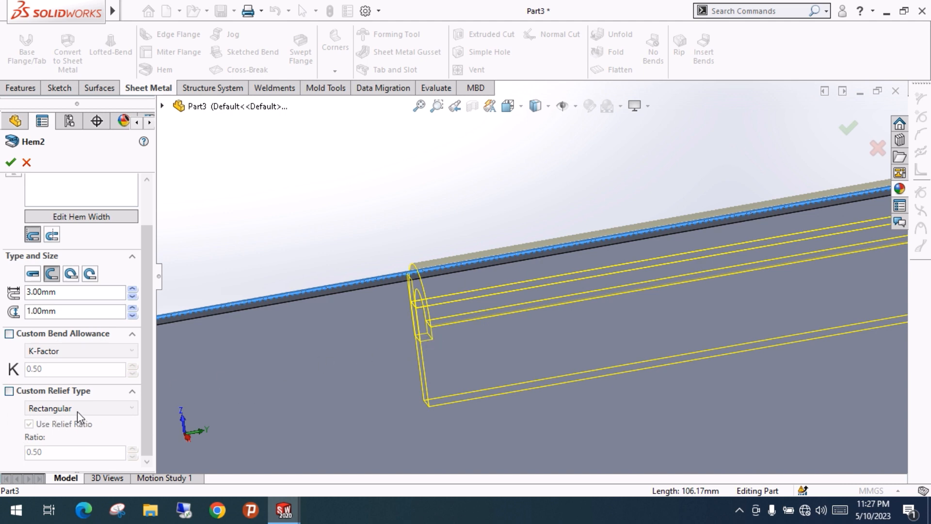
click(9, 391)
click(9, 391)
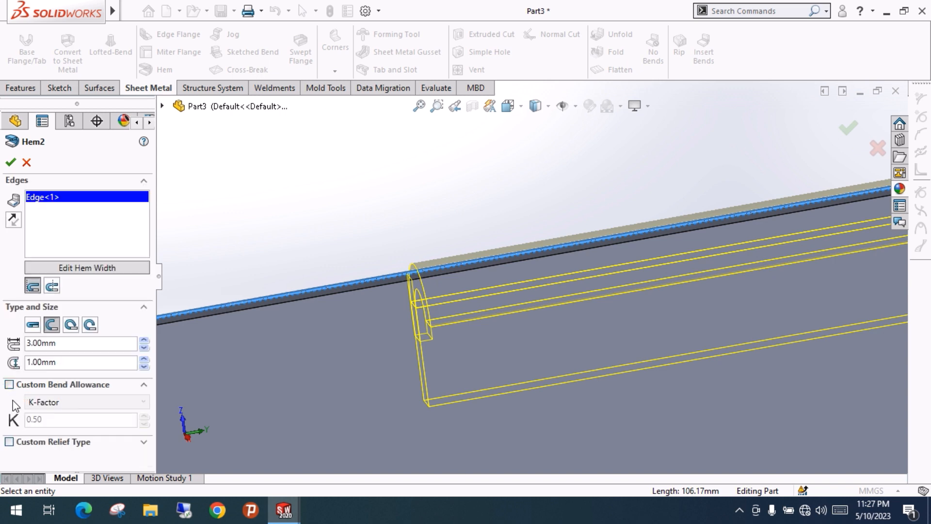
click(9, 442)
click(100, 409)
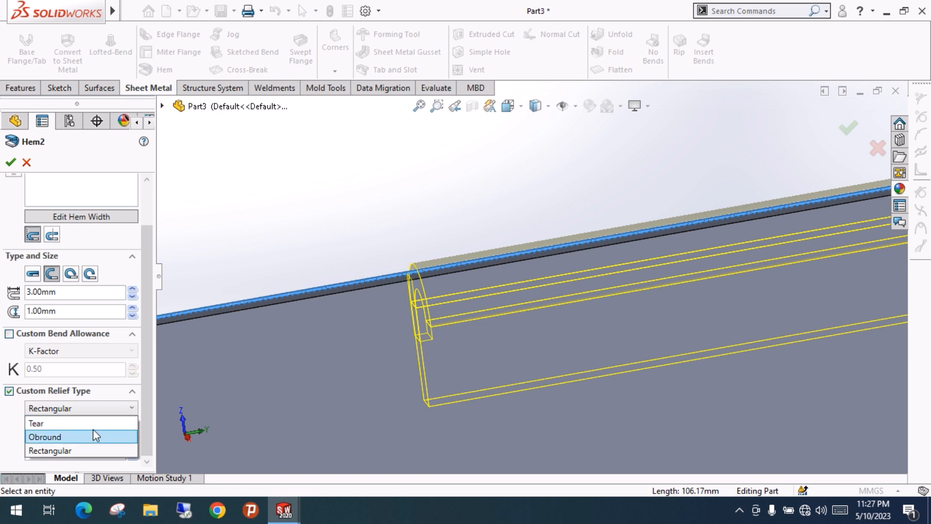
click(67, 423)
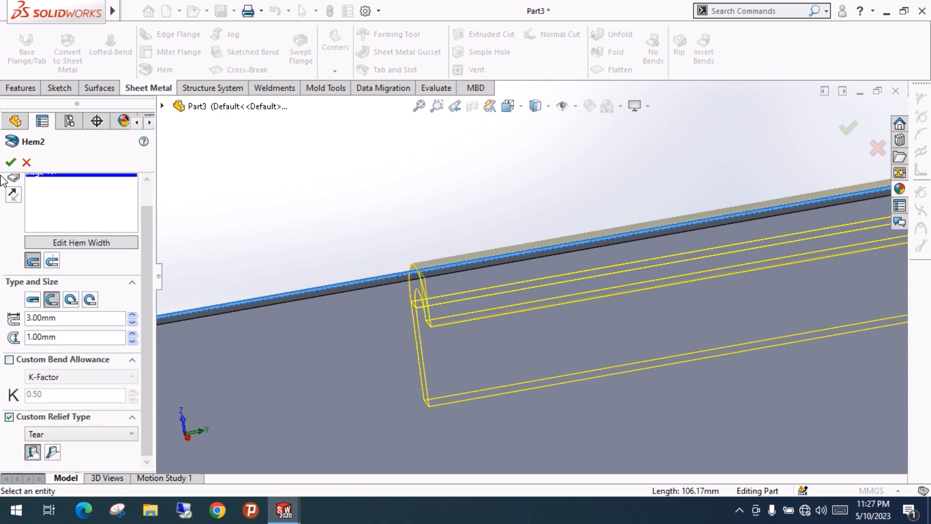
click(10, 163)
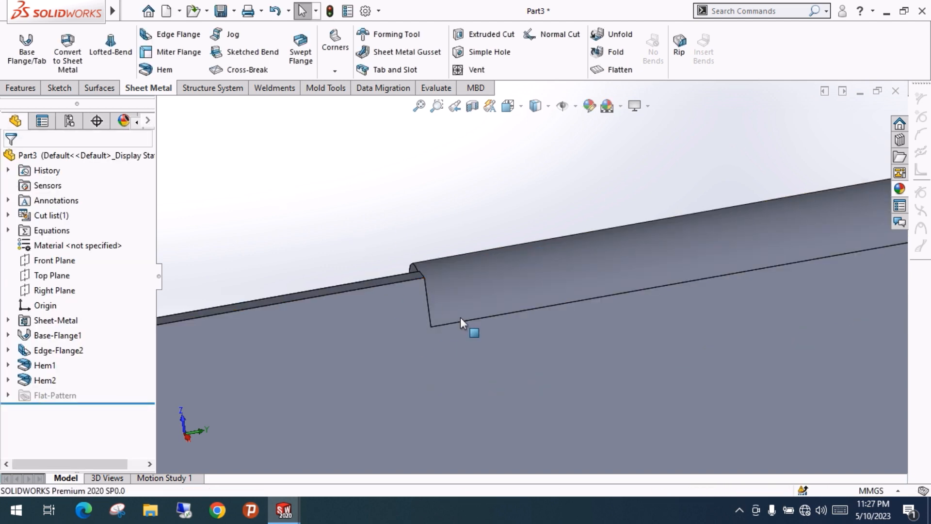
Change the custom-width hem's relief type to Obround
middle_drag(460, 318, 408, 361)
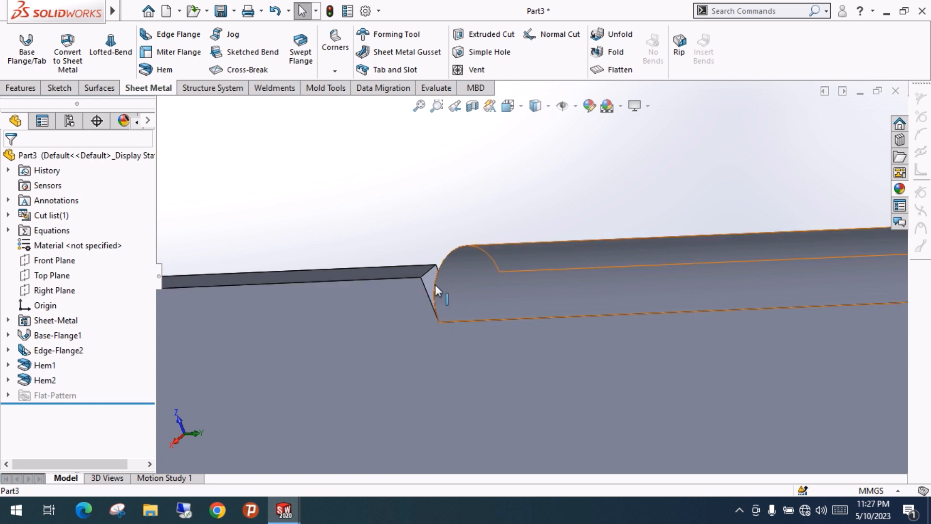
middle_drag(484, 357, 482, 329)
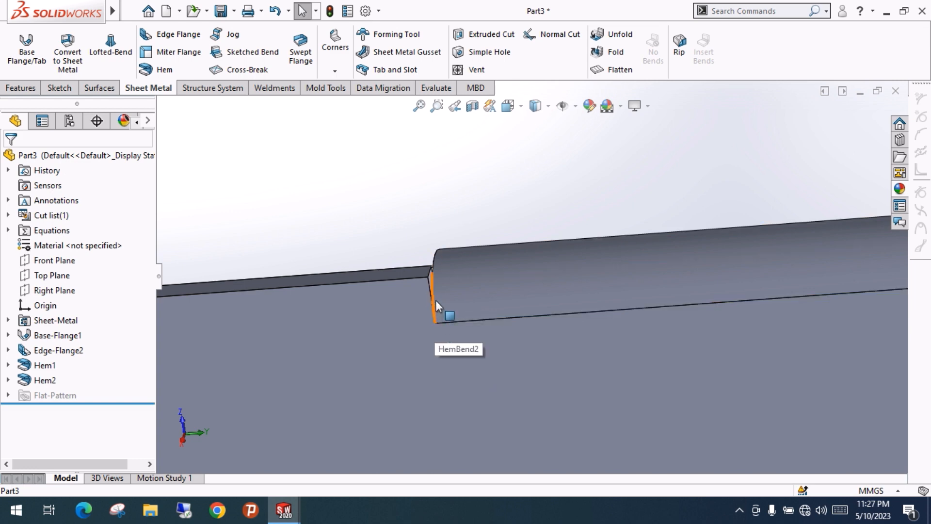
right_click(39, 382)
click(49, 195)
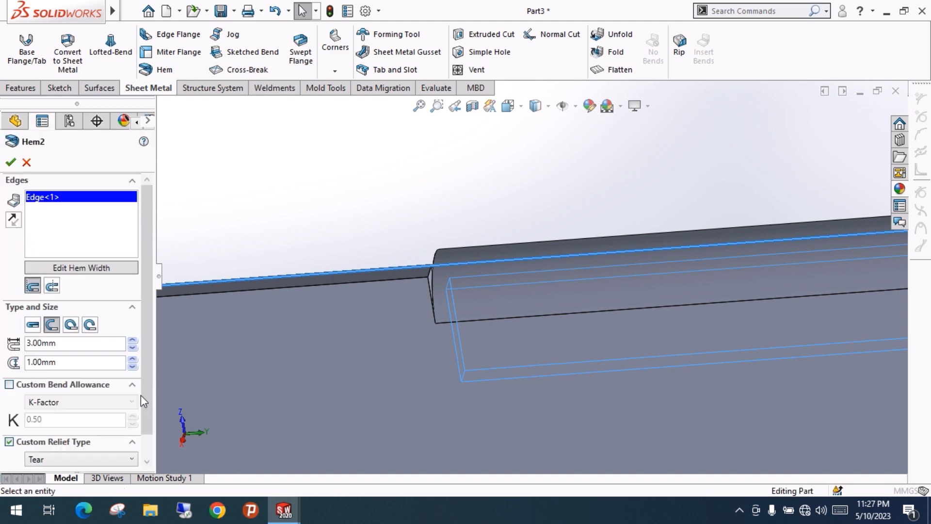
scroll(146, 360, down, 1)
click(100, 433)
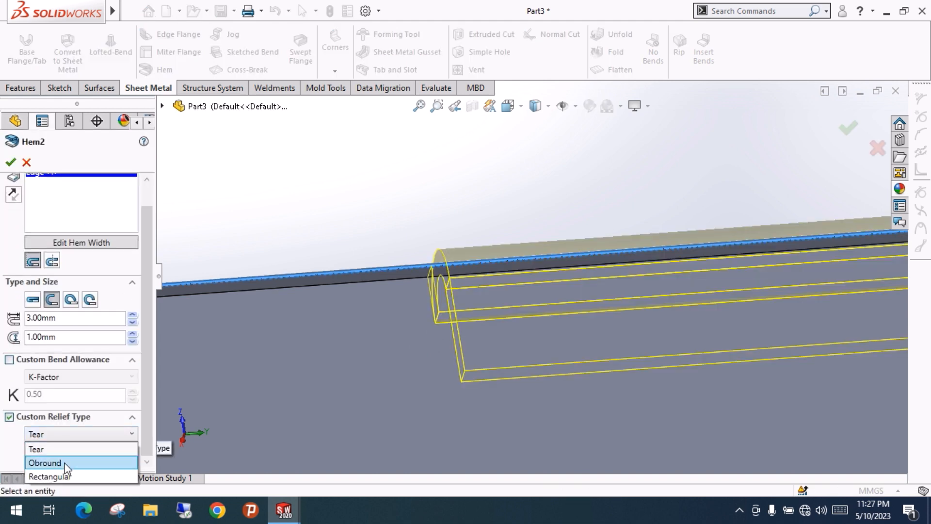
click(63, 463)
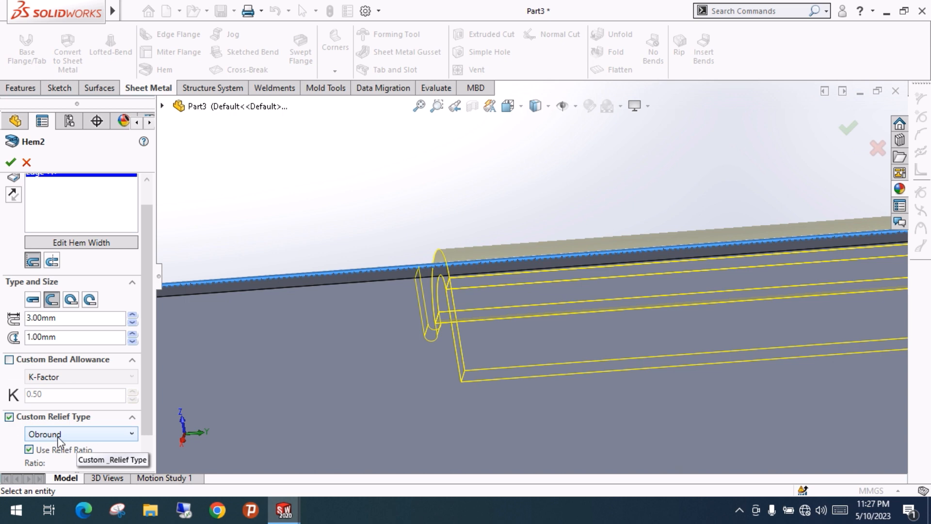
click(10, 162)
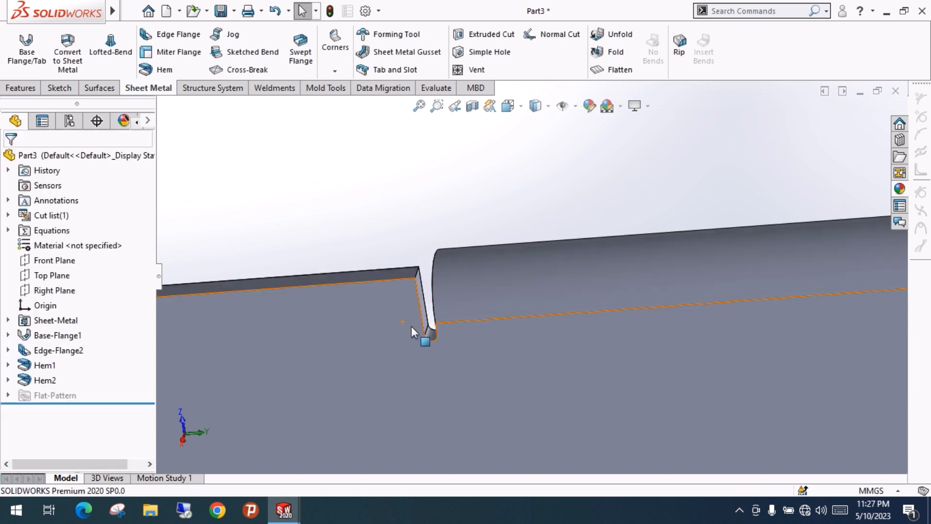
Set the relief ratio of the custom-width hem's obround relief to 1
middle_drag(434, 356, 479, 348)
middle_drag(418, 317, 393, 306)
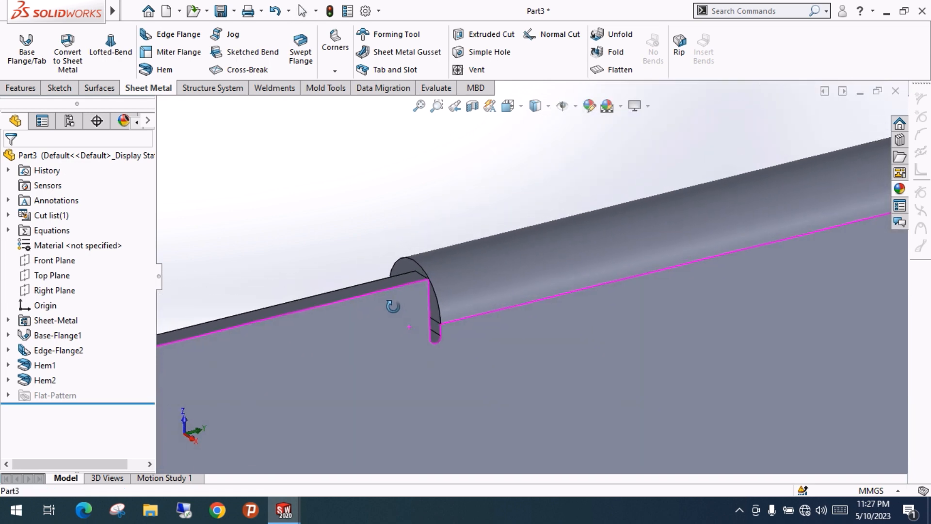
right_click(25, 382)
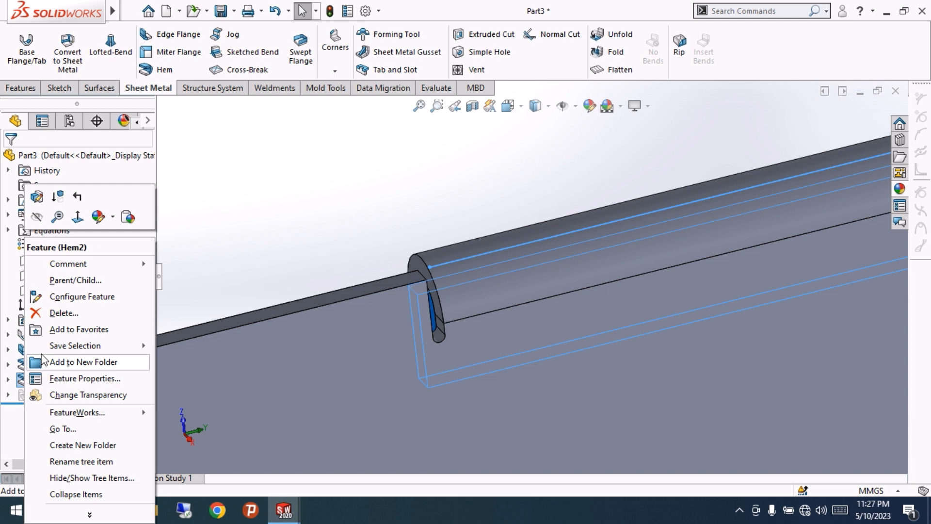
click(37, 195)
drag(145, 404, 143, 455)
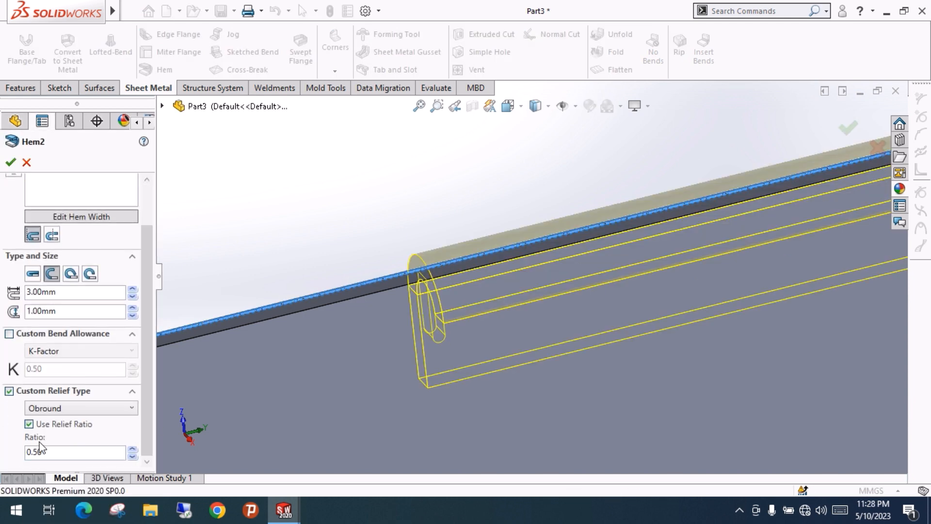
double_click(84, 453)
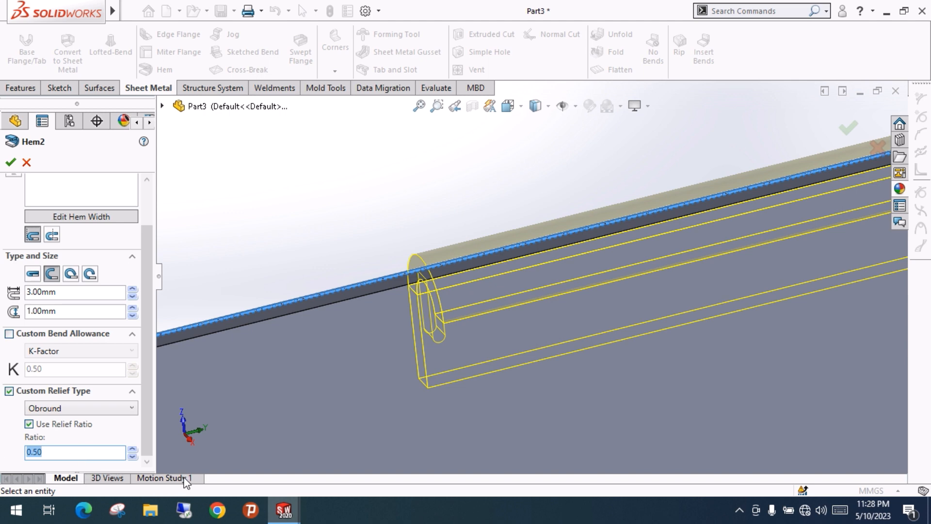
key(Return)
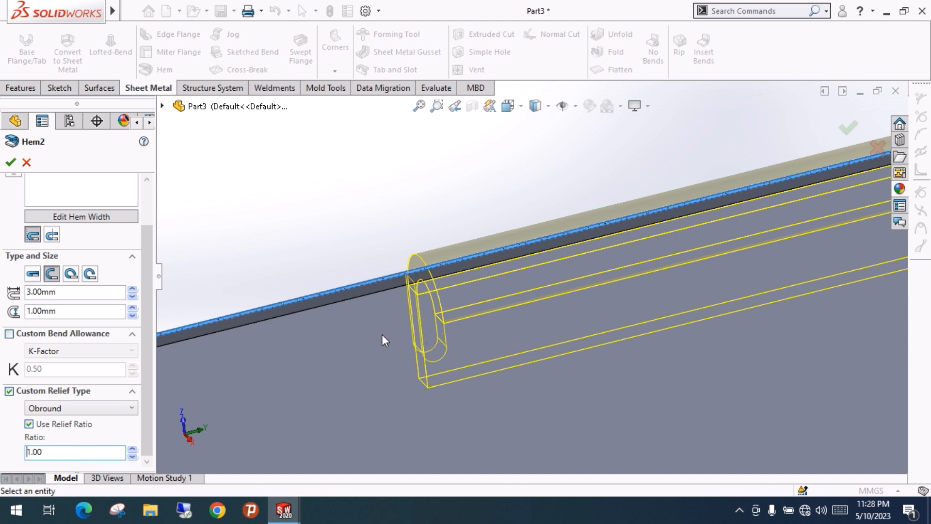
click(11, 162)
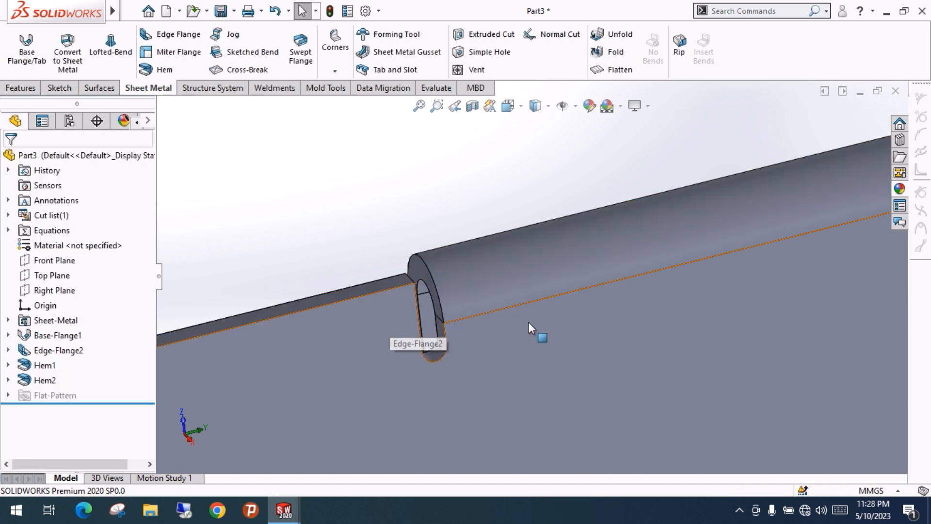
middle_drag(534, 327, 544, 470)
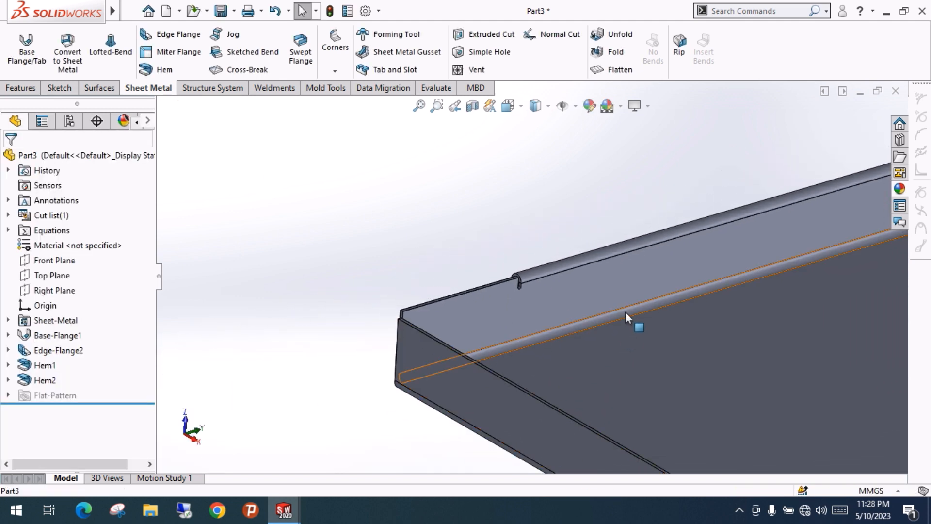
Start a 90° edge flange on the upper edge of the long side wall without a hem, extending outward with a 44 mm blind length
ctrl+middle_drag(603, 319, 478, 322)
scroll(580, 267, up, 5)
middle_drag(592, 299, 577, 278)
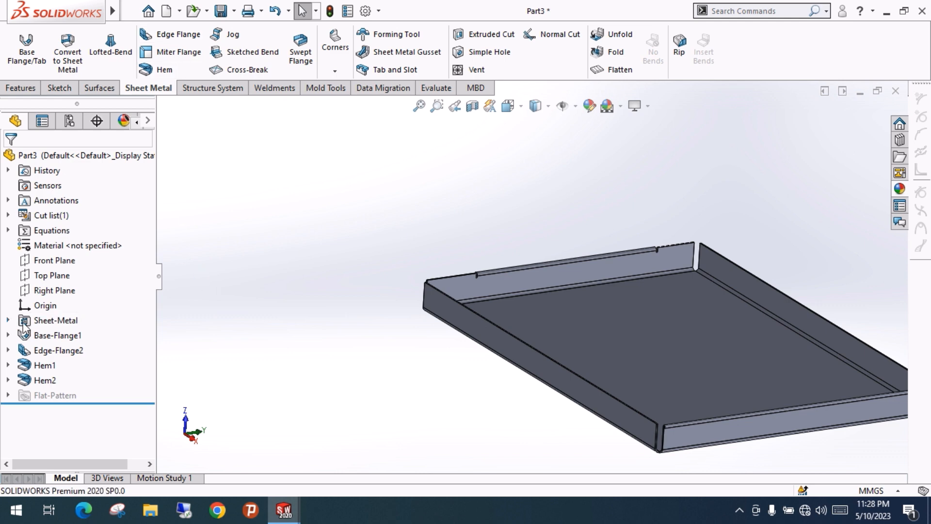
click(7, 350)
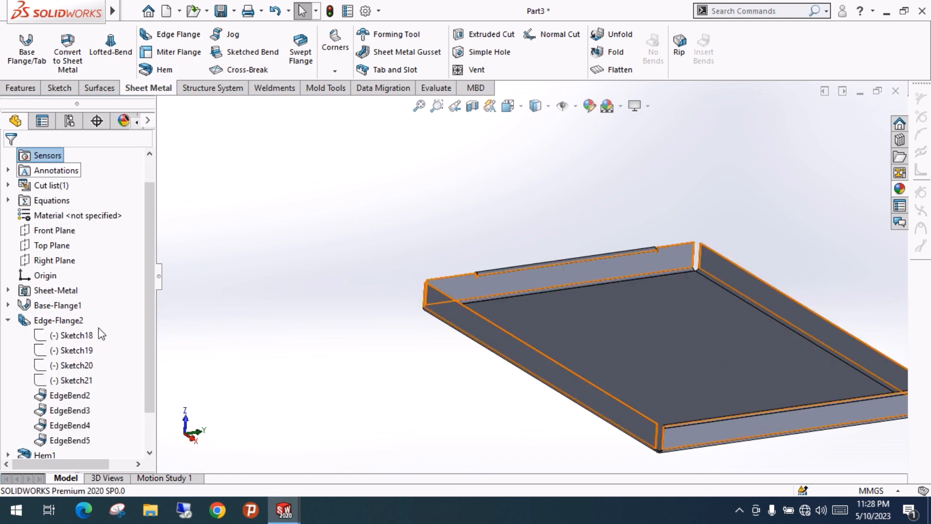
scroll(494, 316, down, 4)
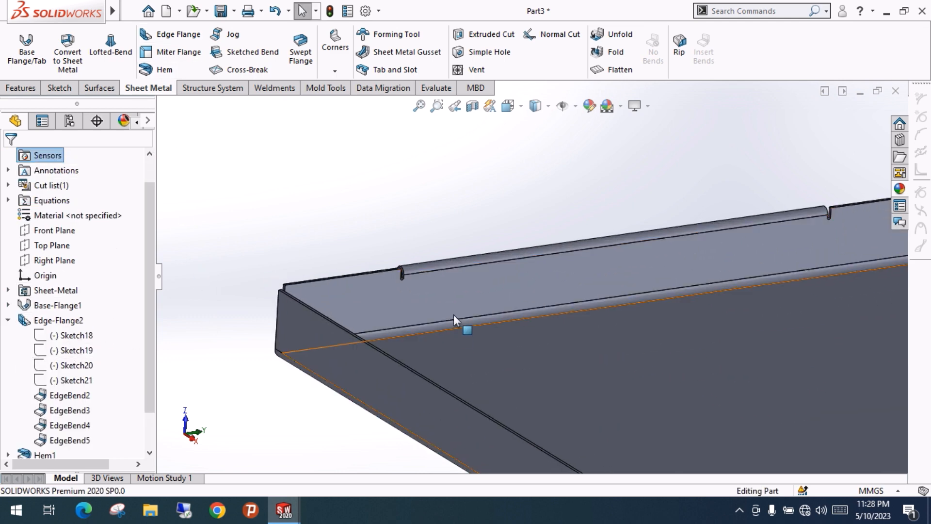
ctrl+middle_drag(454, 317, 466, 200)
click(173, 34)
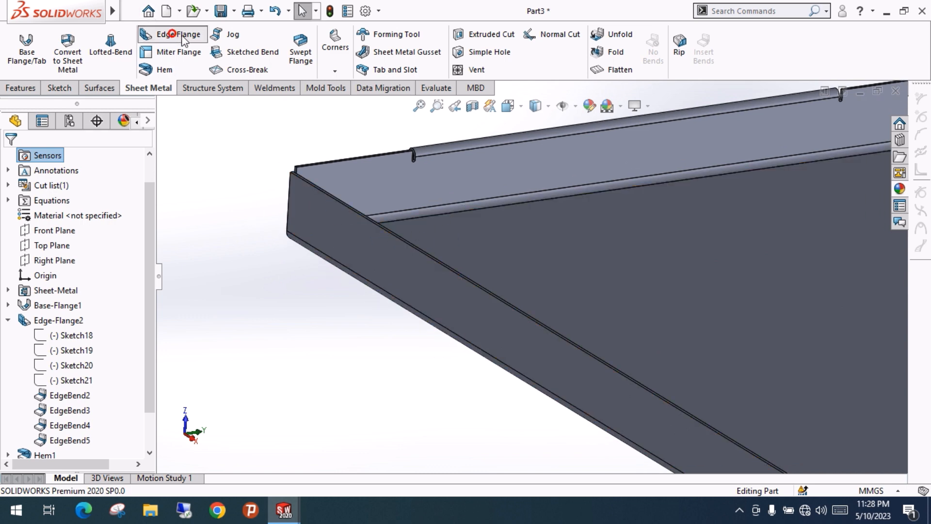
click(371, 222)
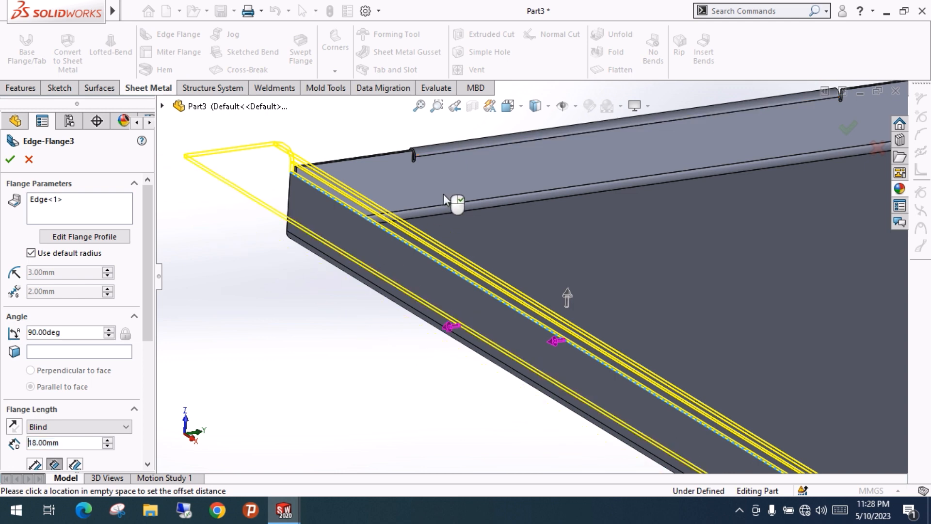
click(210, 294)
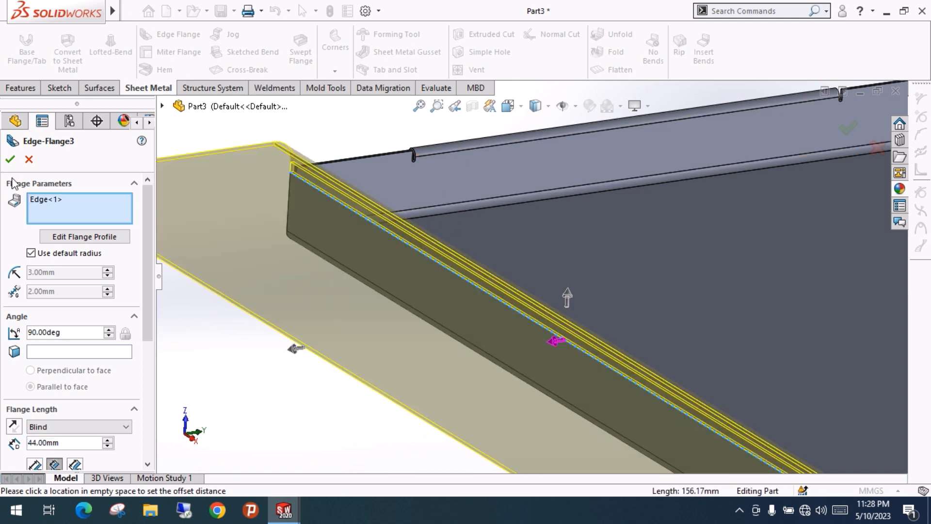
scroll(306, 231, up, 5)
middle_drag(444, 257, 427, 285)
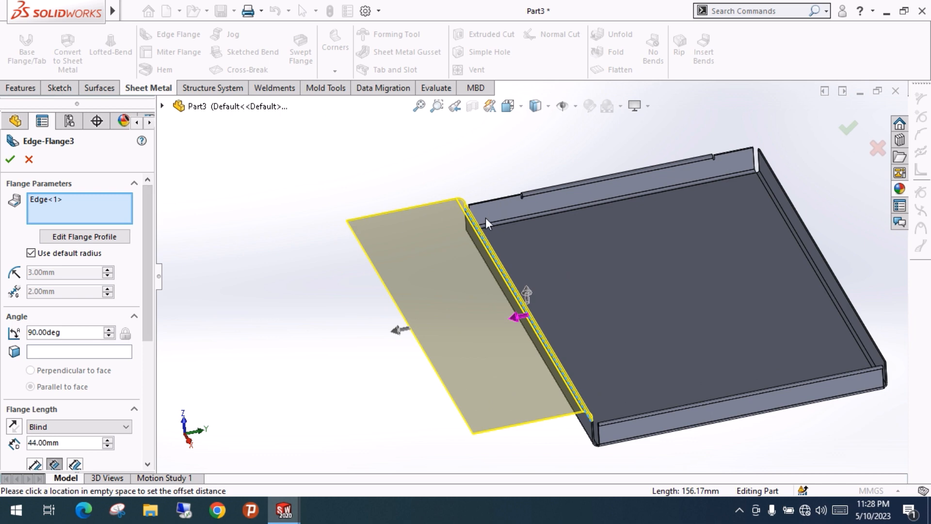
Edit the flange profile, replacing its straight outer line with an outward-bulging three-point arc of about 131 mm radius
click(100, 238)
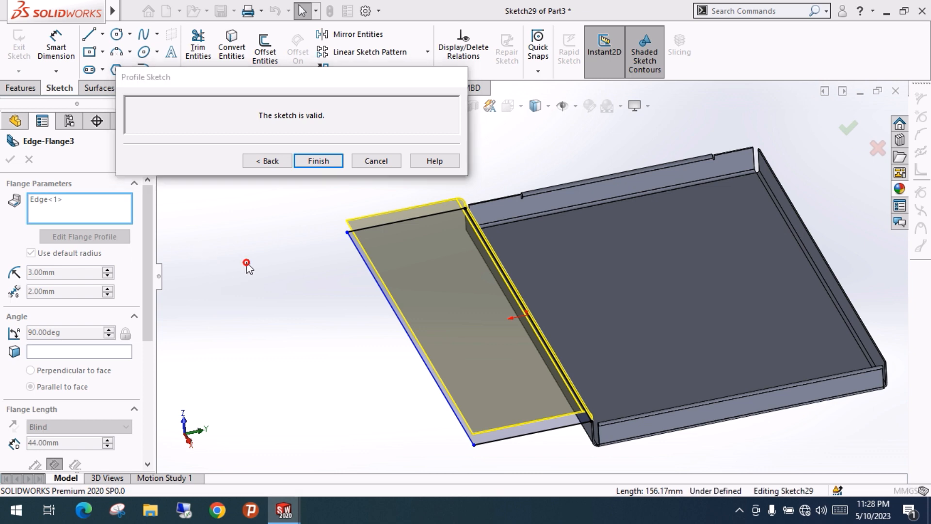
click(384, 294)
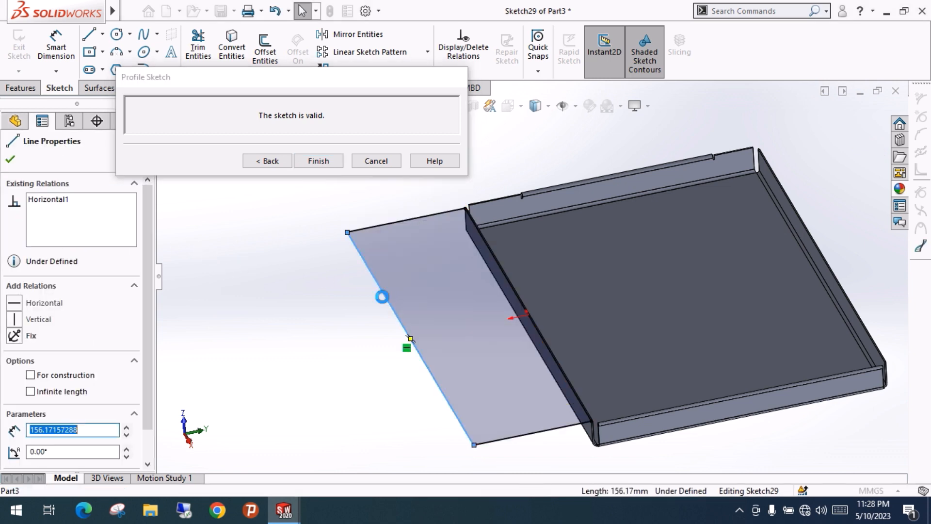
key(Delete)
click(123, 51)
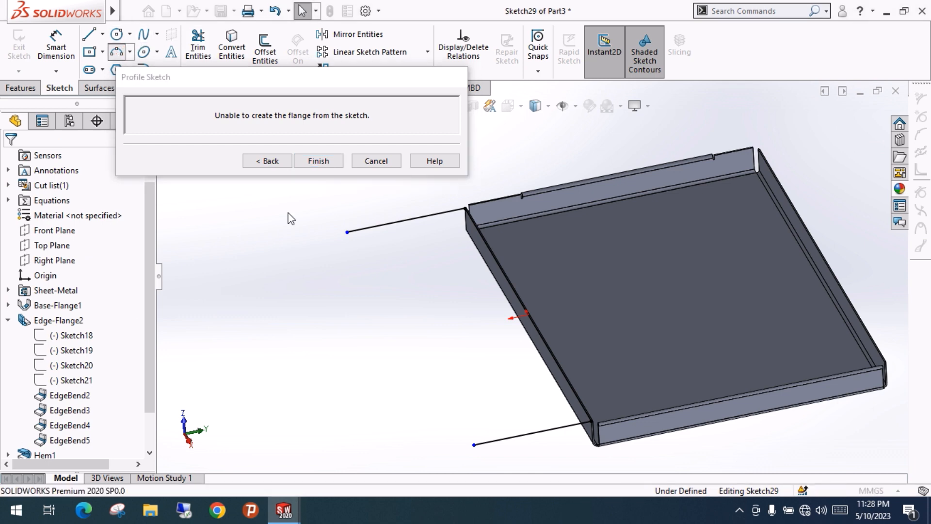
click(347, 232)
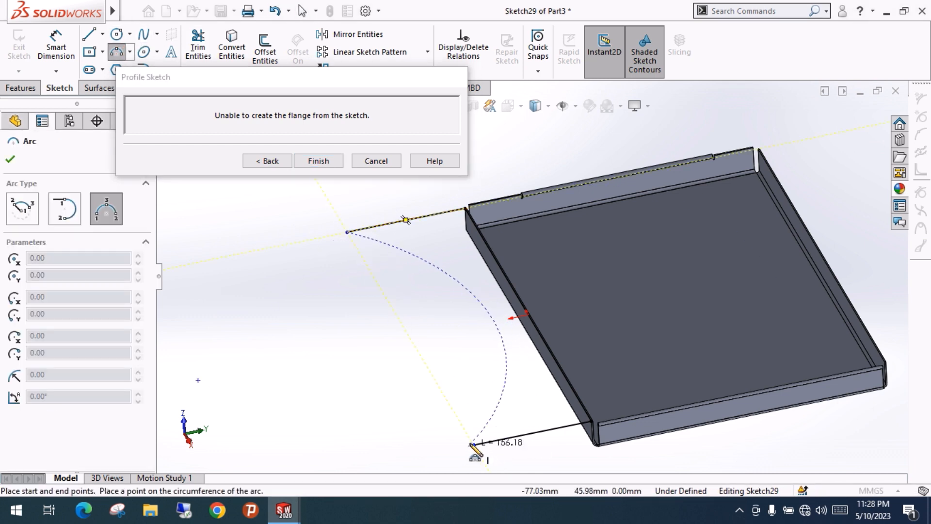
click(473, 444)
click(349, 364)
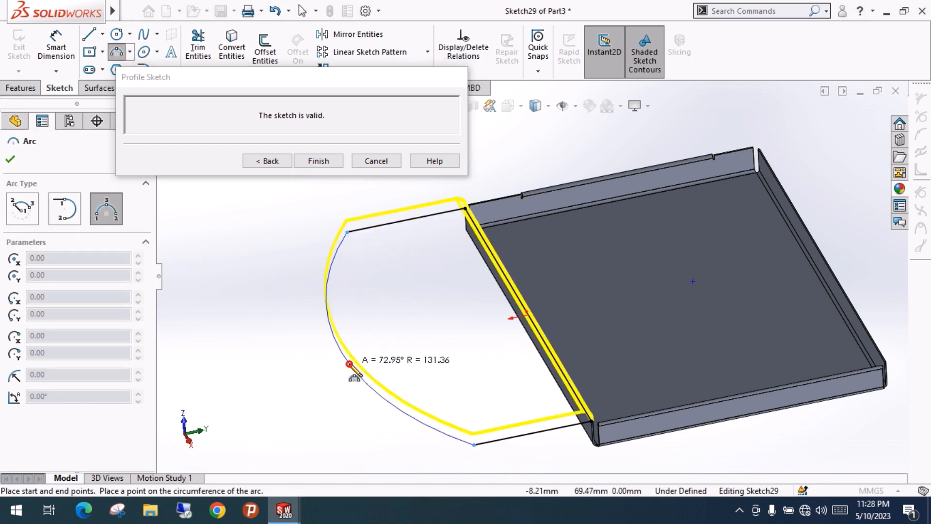
click(349, 364)
Sketch a circle inside the flange profile, centred at about X 10, Y 38 mm, and finish the edge flange
click(117, 35)
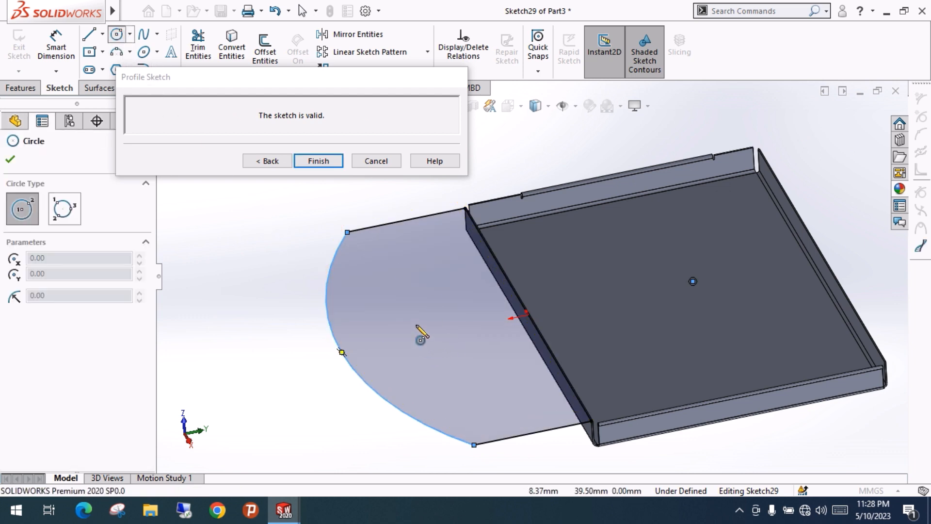
click(442, 347)
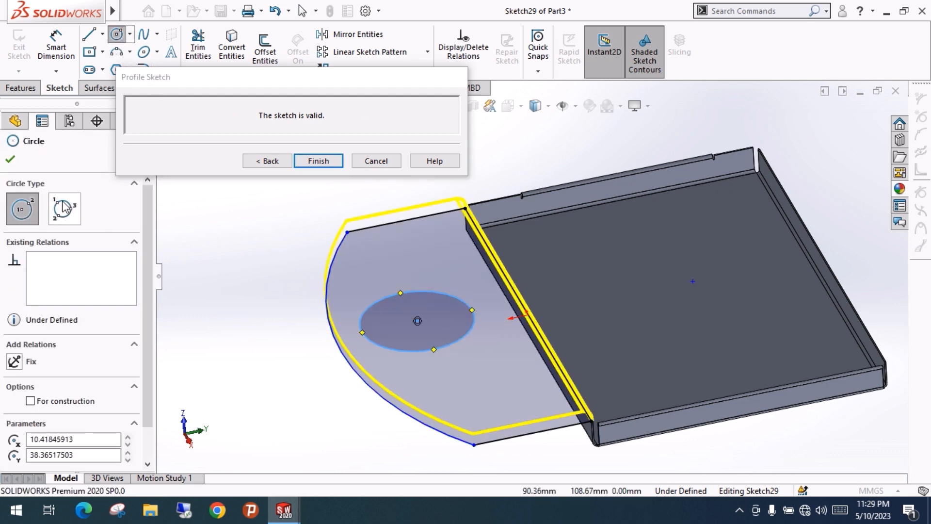
click(11, 159)
click(318, 161)
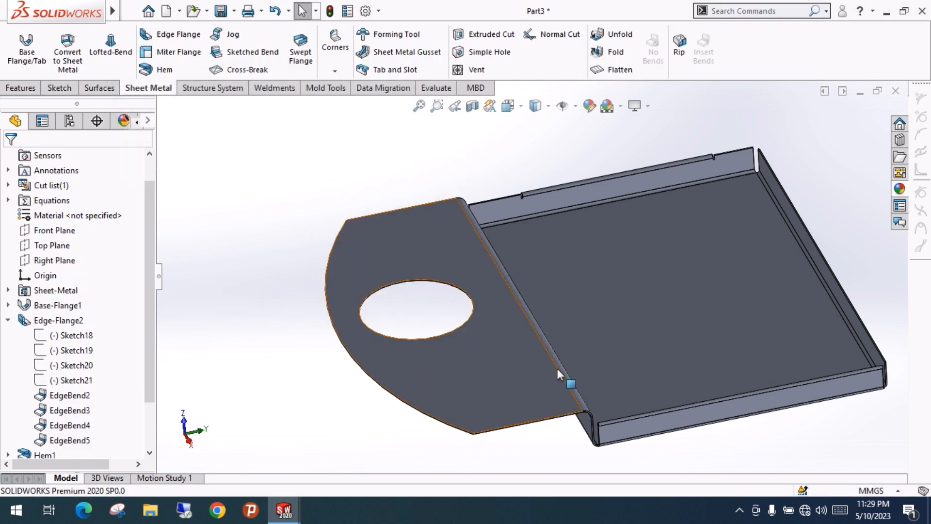
Apply the Green appearance to the tray's entire body
mouse_move(561, 380)
middle_down()
mouse_move(580, 272)
mouse_move(569, 222)
mouse_move(549, 262)
mouse_move(487, 293)
mouse_move(528, 343)
mouse_move(537, 264)
mouse_move(551, 319)
mouse_move(555, 276)
mouse_move(551, 316)
middle_up()
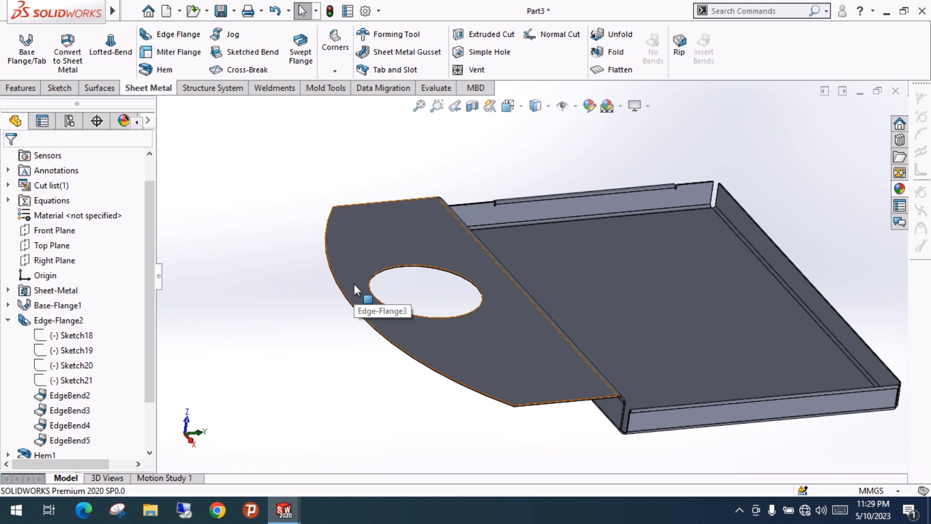
mouse_move(293, 307)
middle_down()
mouse_move(293, 274)
mouse_move(294, 316)
middle_up()
click(898, 190)
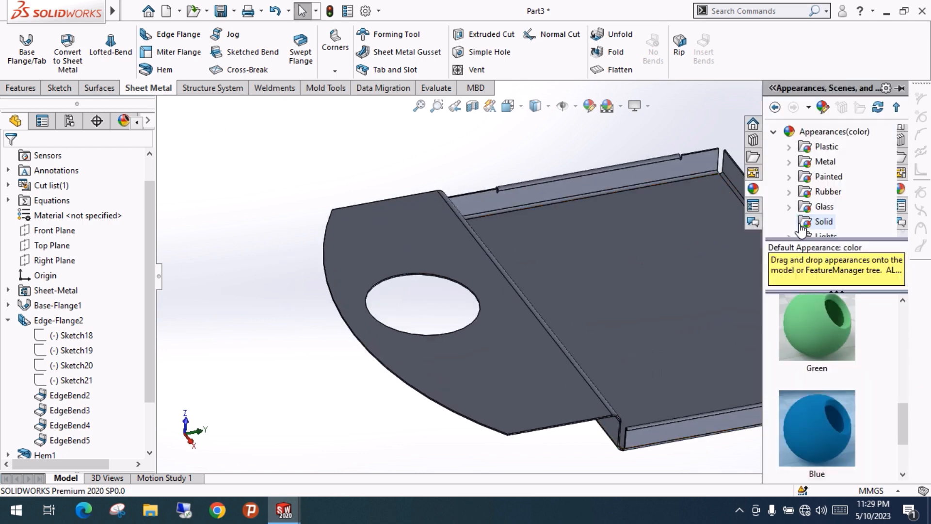
drag(821, 334, 594, 297)
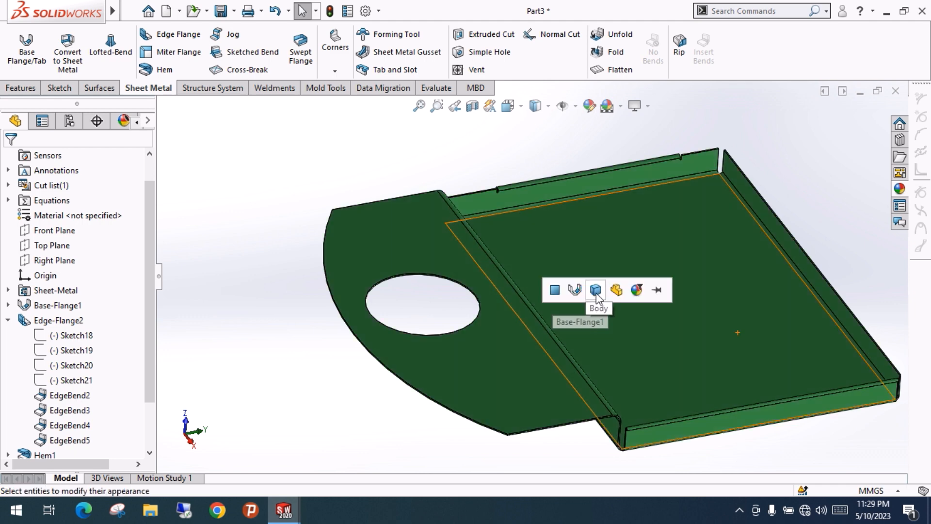
click(597, 296)
click(293, 318)
middle_drag(526, 314, 609, 327)
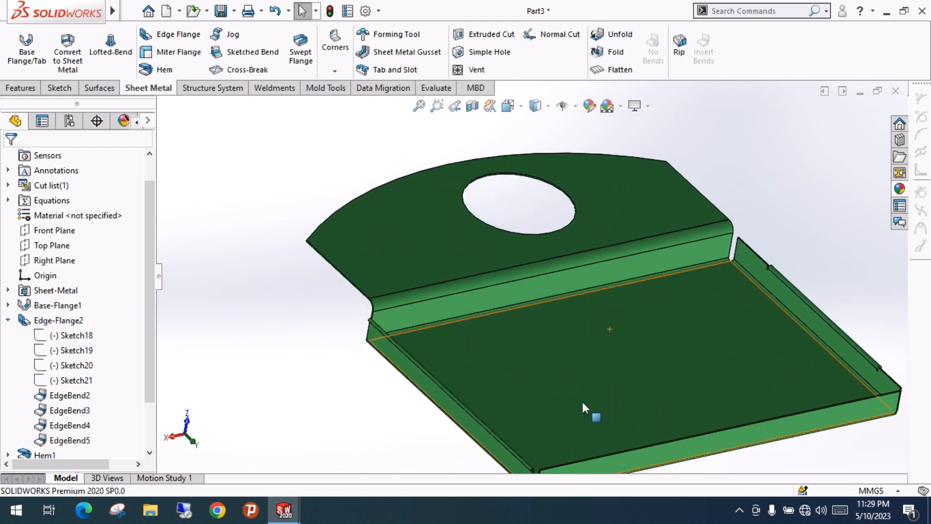